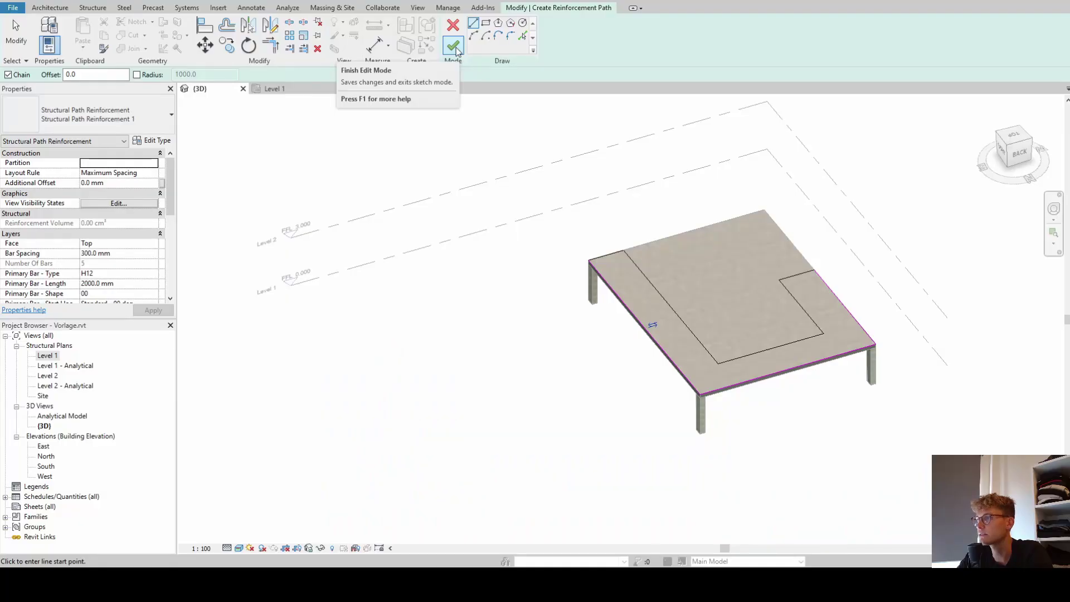
# Finish the path sketch to create the bars, then drag one bar to a new position.
pyautogui.click(454, 47)
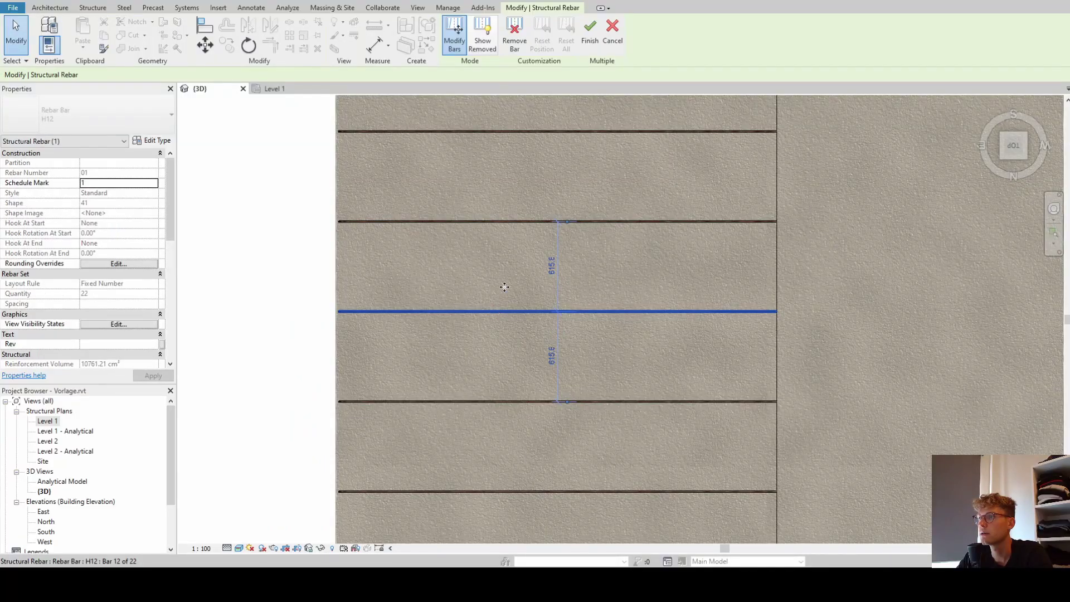
pyautogui.moveTo(505, 287); pyautogui.dragTo(523, 266)
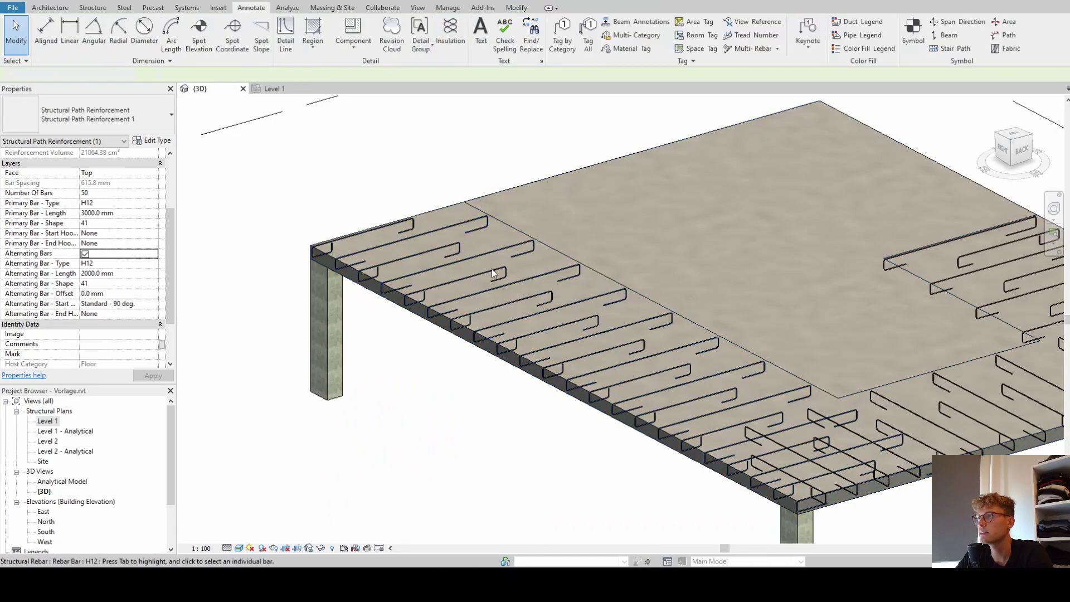
pyautogui.keyDown('shift'); pyautogui.moveTo(493, 273); pyautogui.dragTo(570, 316, button='middle'); pyautogui.keyUp('shift')
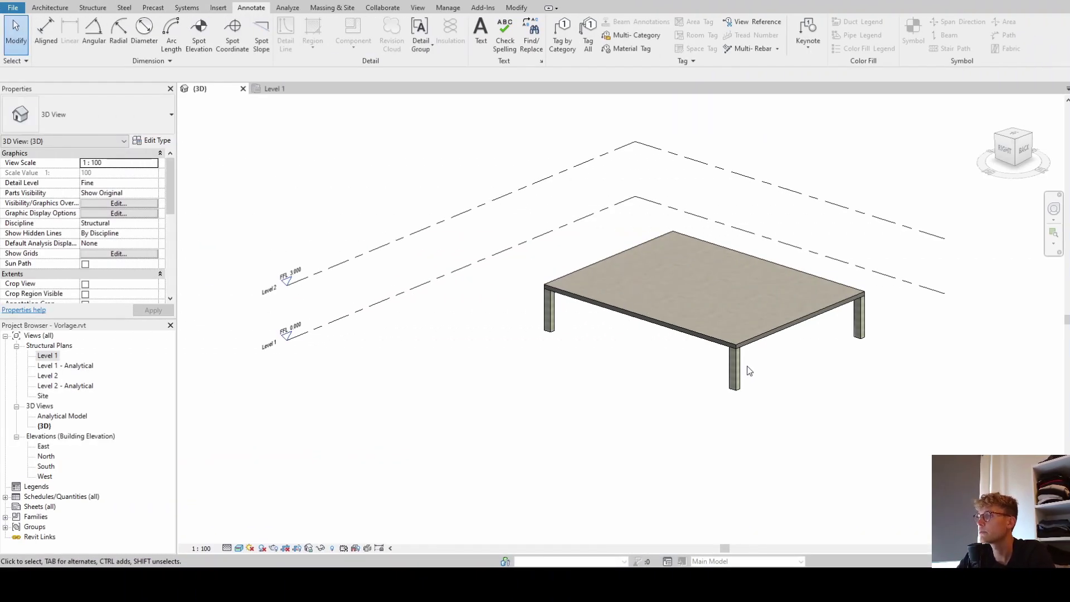
# Select and then deselect the concrete floor slab, and bring up the Structure tools.
pyautogui.moveTo(750, 370)
pyautogui.keyDown('shift'); pyautogui.mouseDown(button='middle')
pyautogui.moveTo(765, 391)
pyautogui.moveTo(688, 330)
pyautogui.moveTo(693, 346)
pyautogui.moveTo(654, 243)
pyautogui.moveTo(817, 433)
pyautogui.moveTo(747, 396)
pyautogui.moveTo(753, 377)
pyautogui.moveTo(722, 367)
pyautogui.moveTo(755, 378)
pyautogui.mouseUp(button='middle'); pyautogui.keyUp('shift')
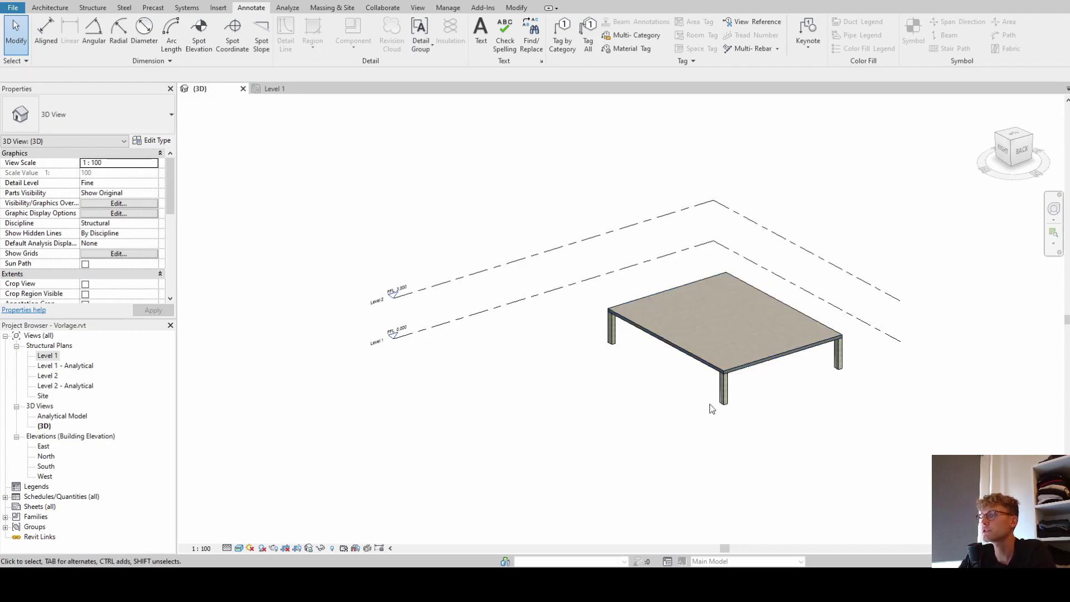
pyautogui.click(691, 361)
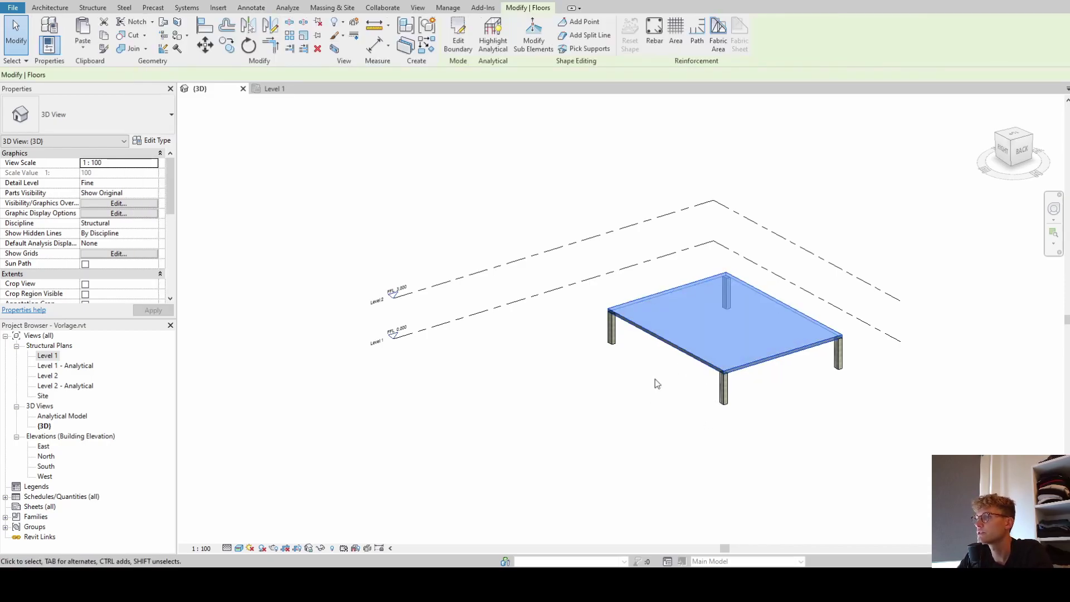
pyautogui.keyDown('shift'); pyautogui.moveTo(642, 373); pyautogui.dragTo(599, 297, button='middle'); pyautogui.keyUp('shift')
pyautogui.click(501, 170)
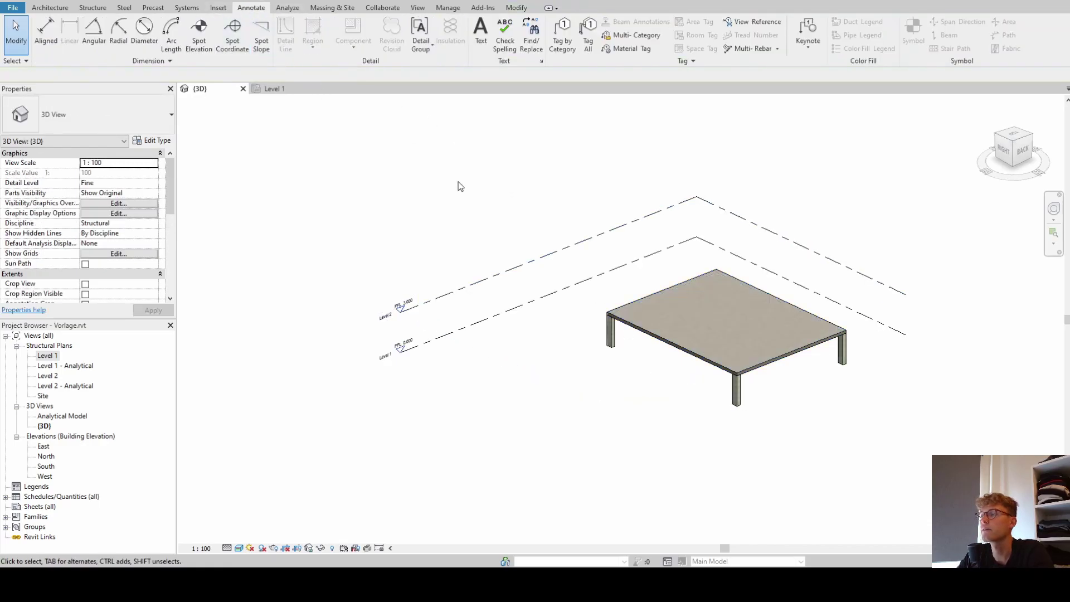
pyautogui.click(94, 7)
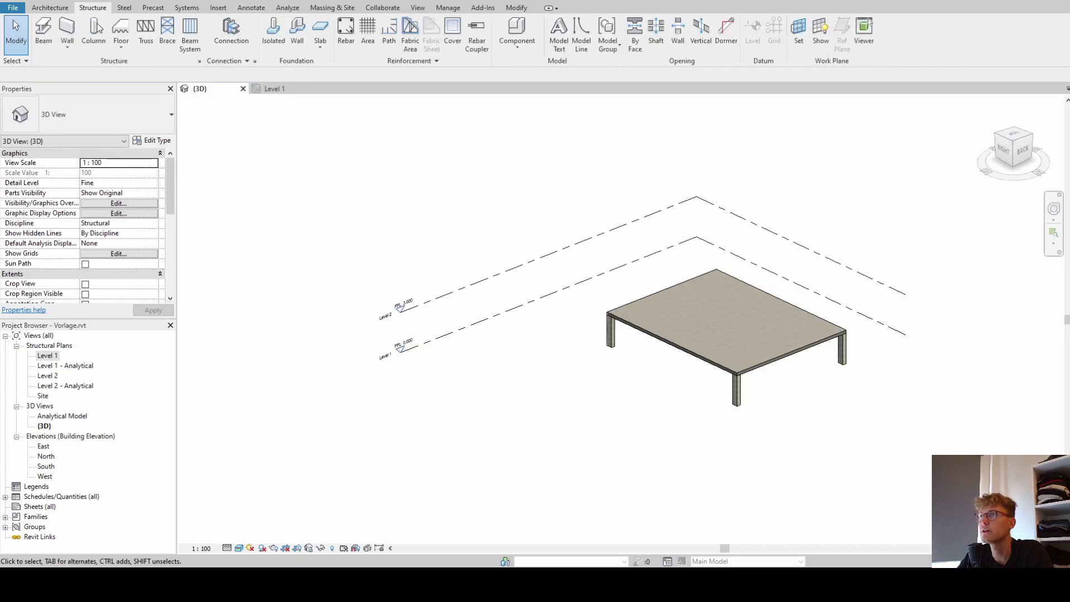
# Start Path reinforcement hosted on the floor slab, accepting the Rebar Shape warning.
pyautogui.click(394, 41)
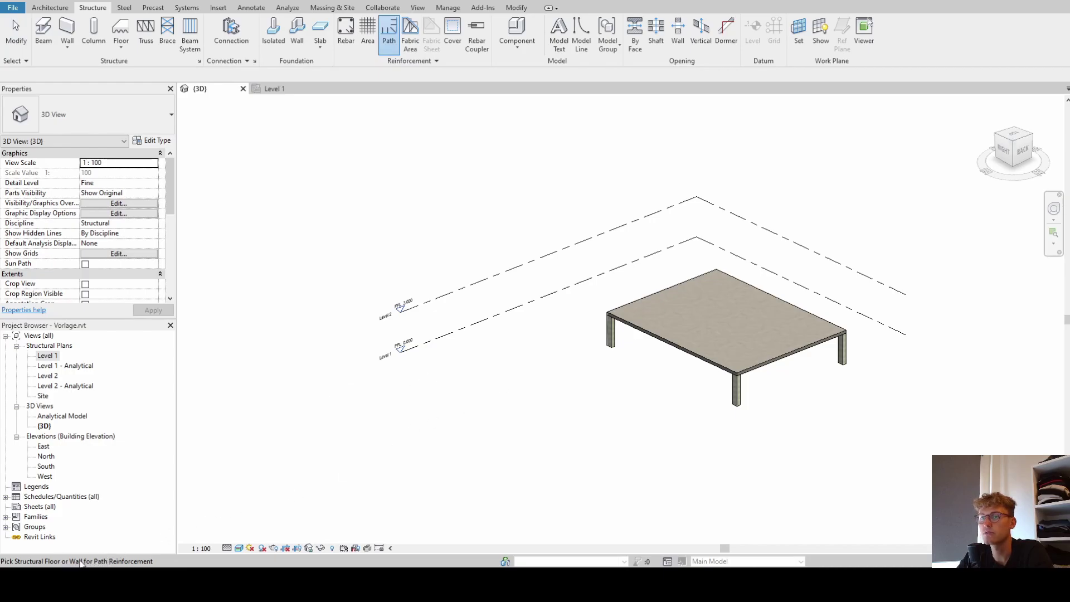
pyautogui.click(704, 355)
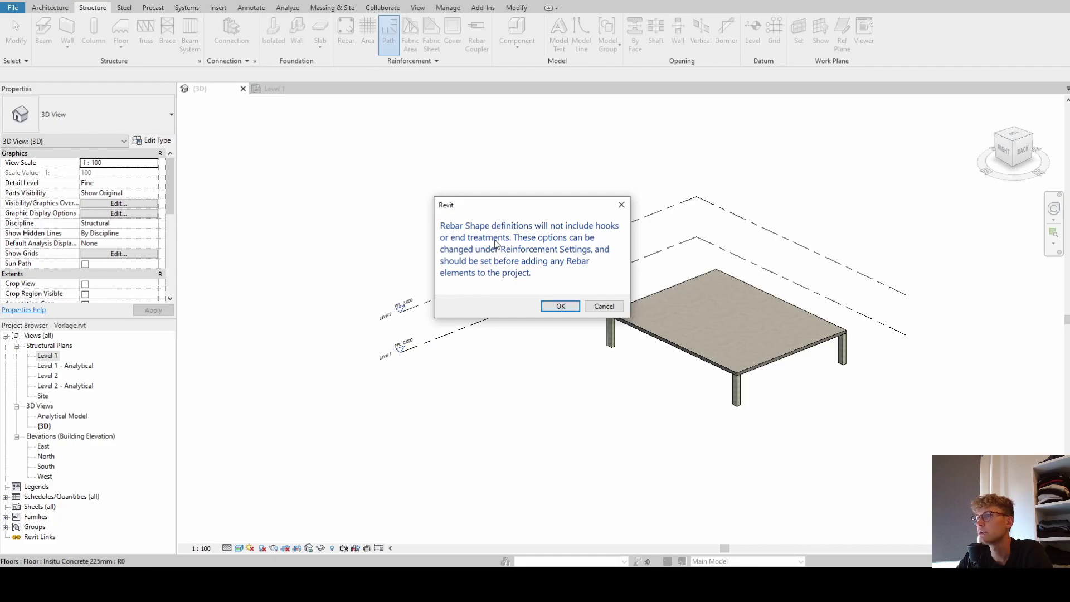
pyautogui.click(560, 307)
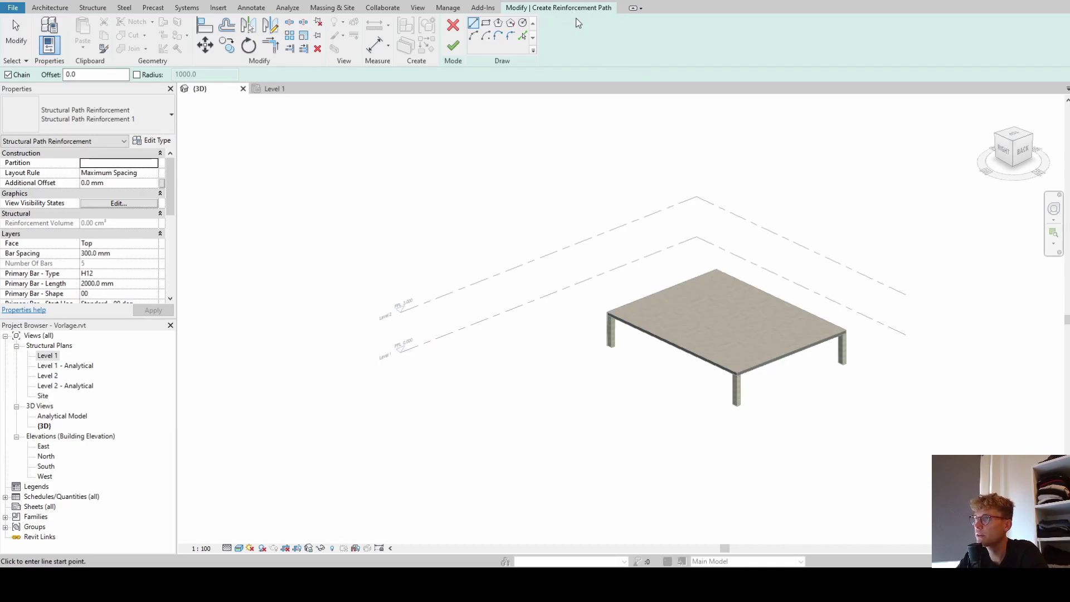
# Pick the front and right slab edges as the reinforcement path lines.
pyautogui.click(523, 36)
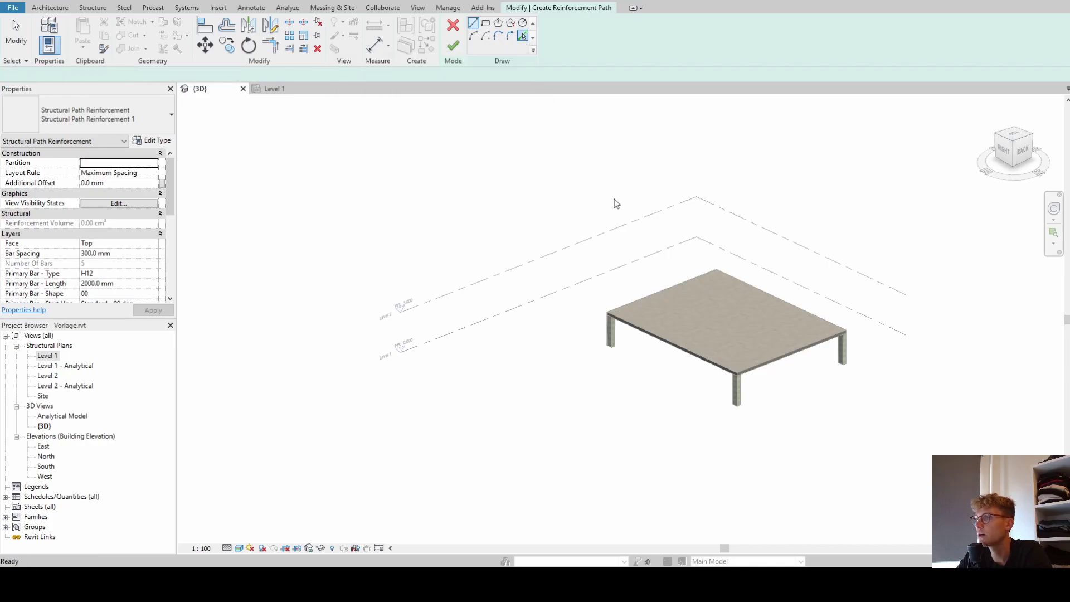
pyautogui.click(671, 341)
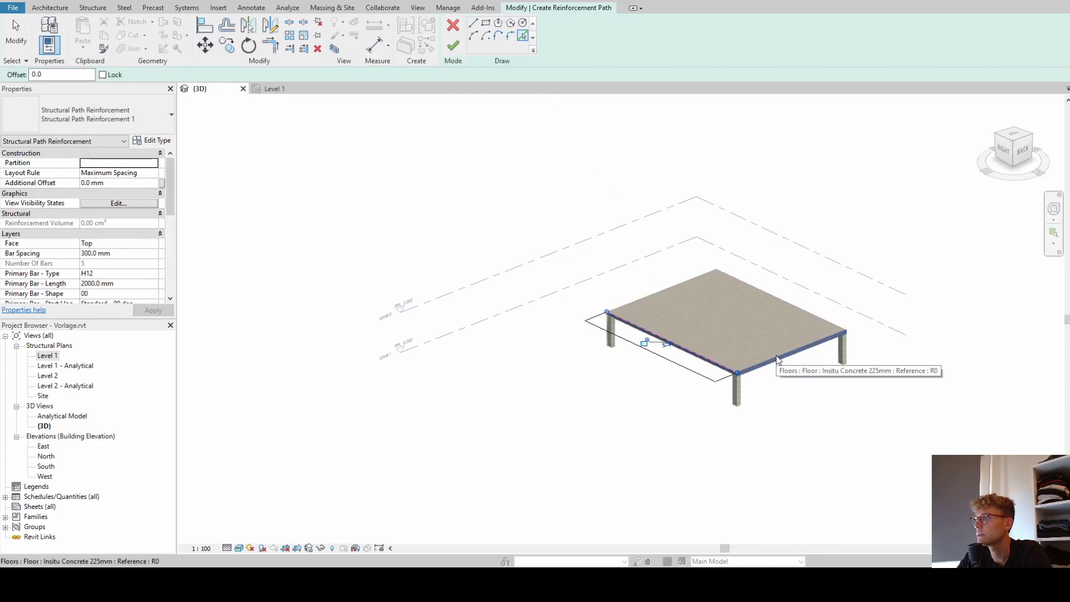
pyautogui.click(779, 360)
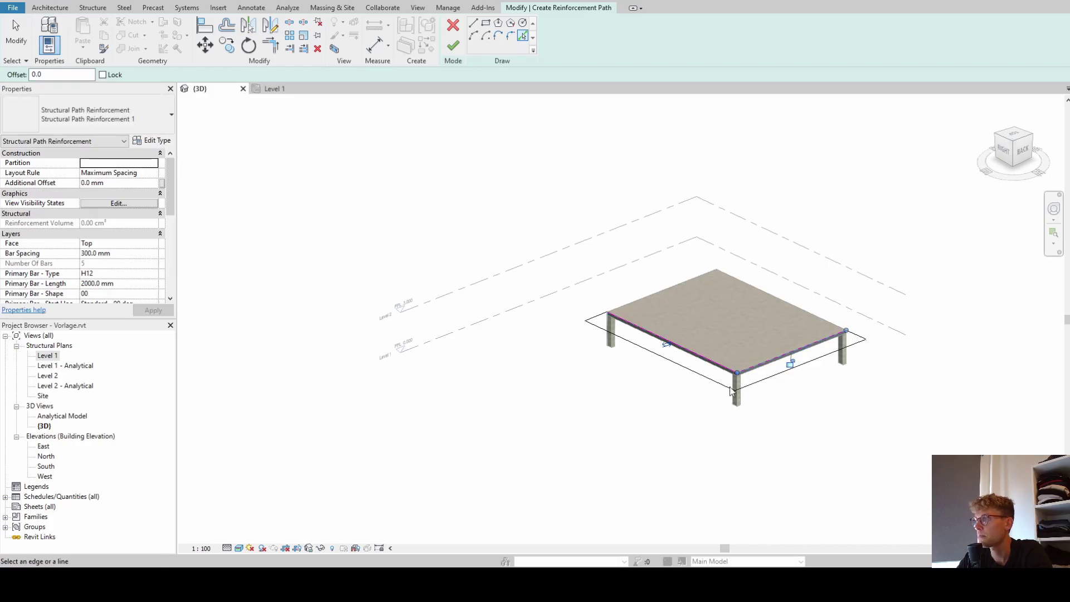
pyautogui.keyDown('shift'); pyautogui.moveTo(730, 390); pyautogui.dragTo(795, 407, button='middle'); pyautogui.keyUp('shift')
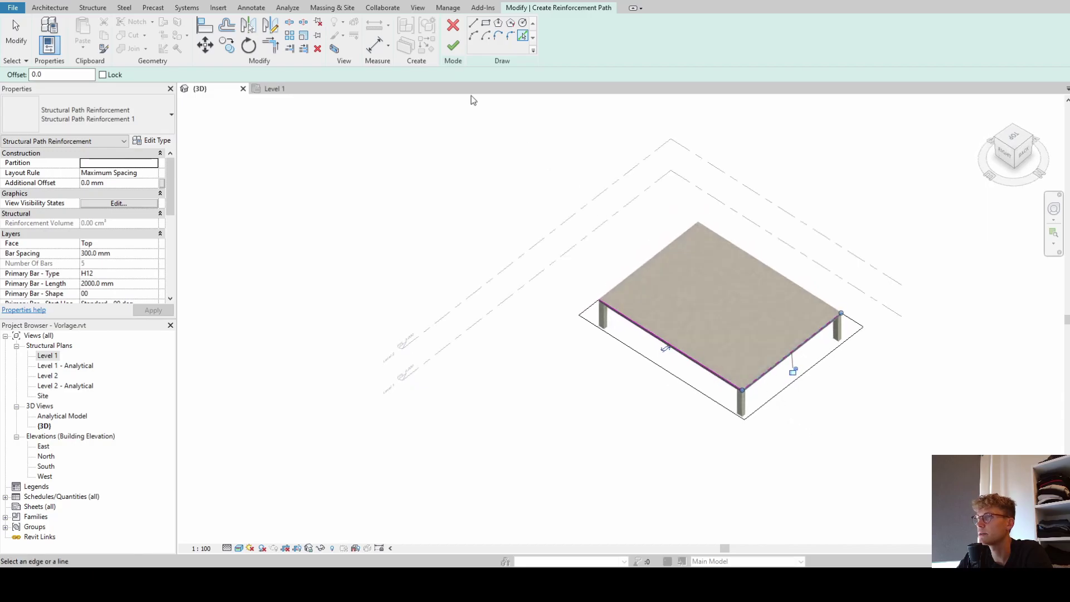
# Draw a path line from the slab corner, then flip the bar zone to inside the slab.
pyautogui.click(473, 23)
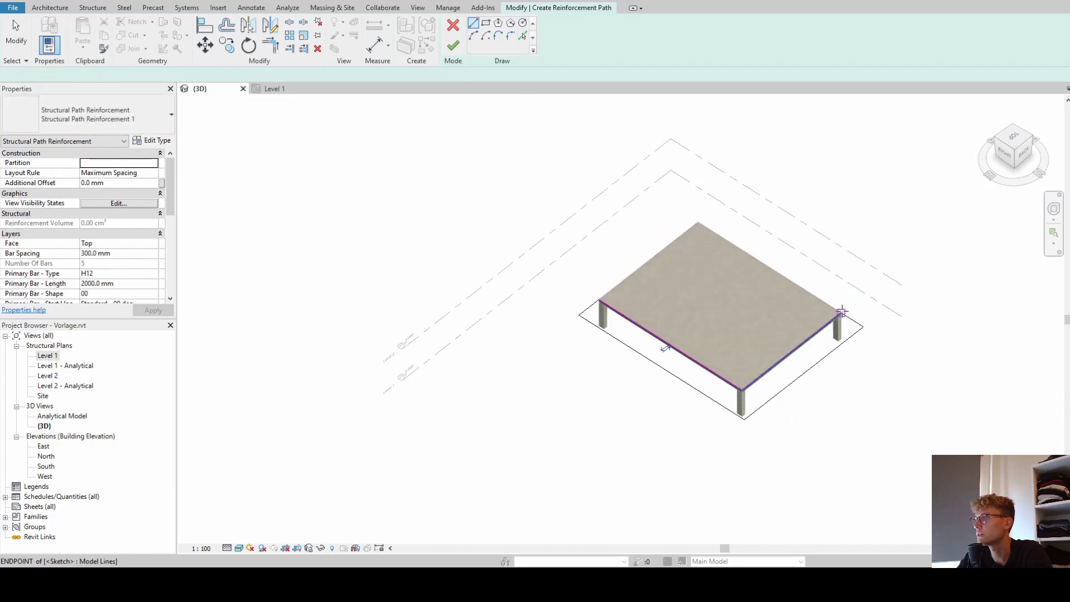
pyautogui.click(841, 312)
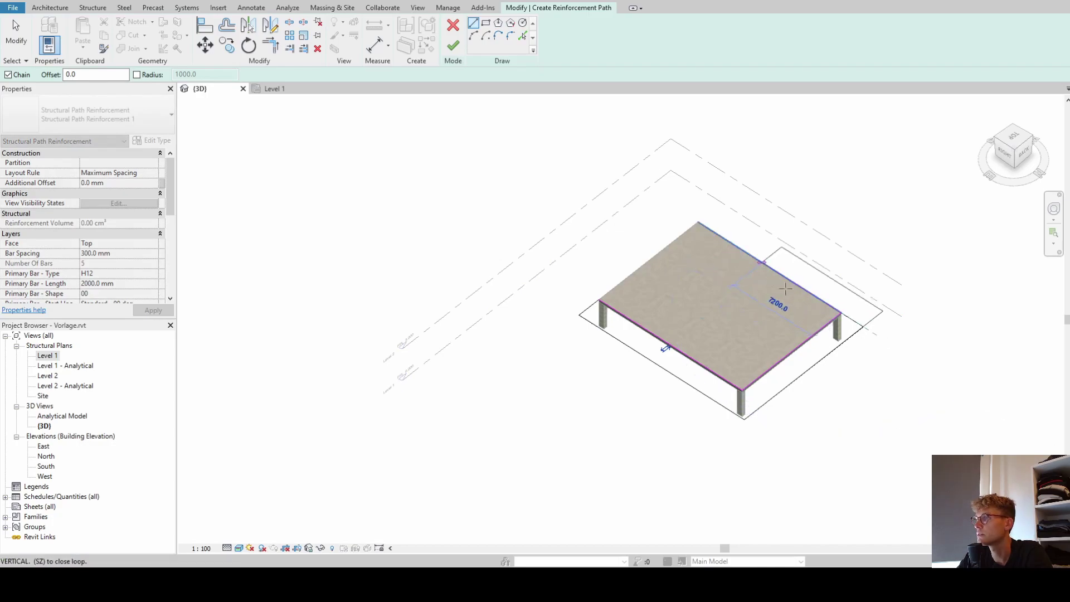
pyautogui.press('Escape')
pyautogui.press('Escape')
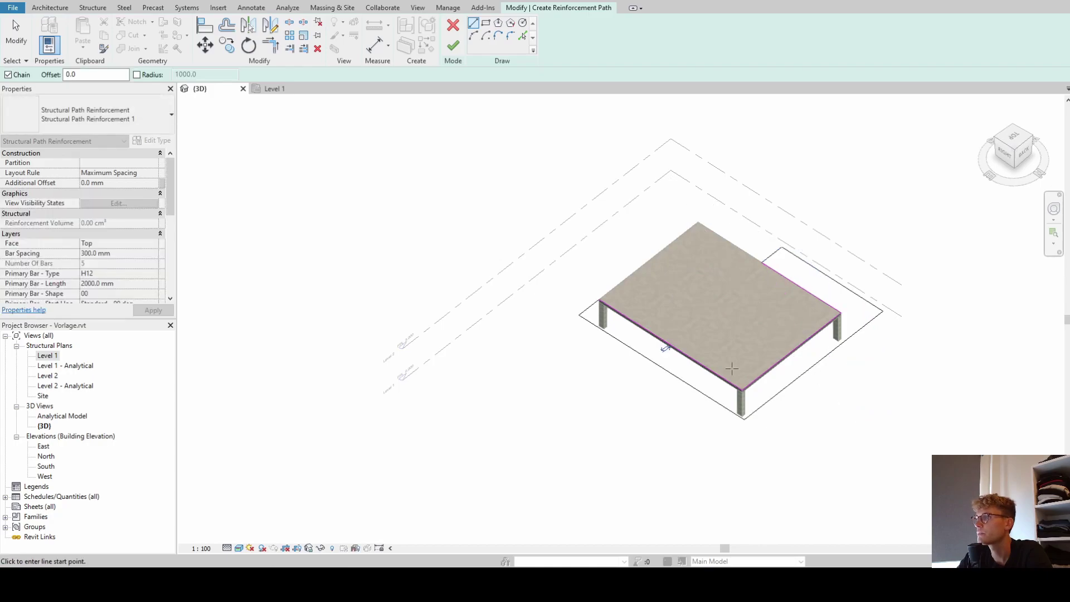
pyautogui.keyDown('shift'); pyautogui.moveTo(788, 411); pyautogui.dragTo(670, 317, button='middle'); pyautogui.keyUp('shift')
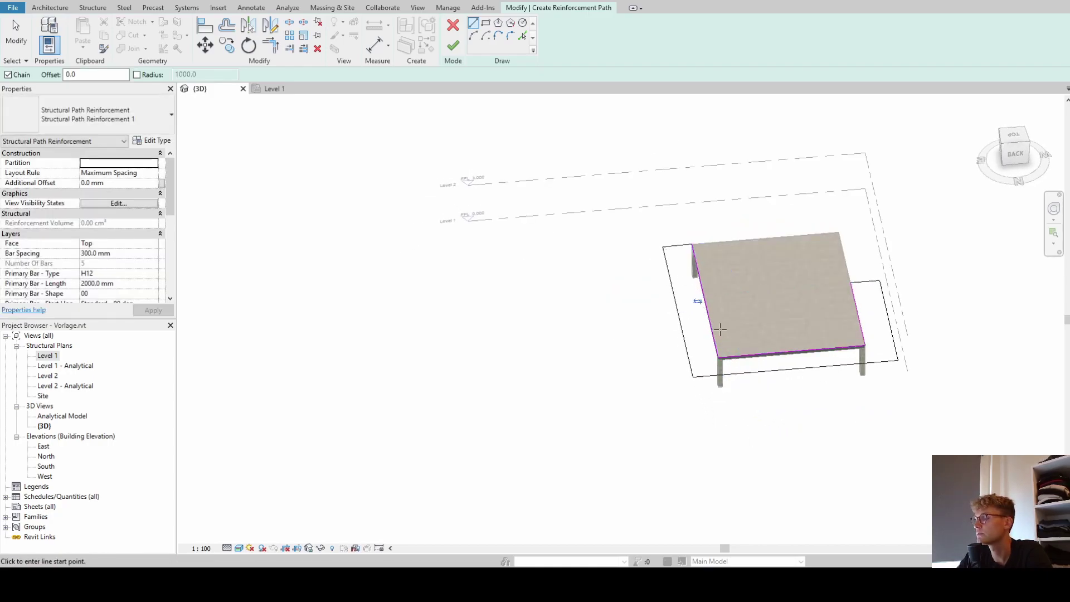
pyautogui.scroll(3, 700, 302)
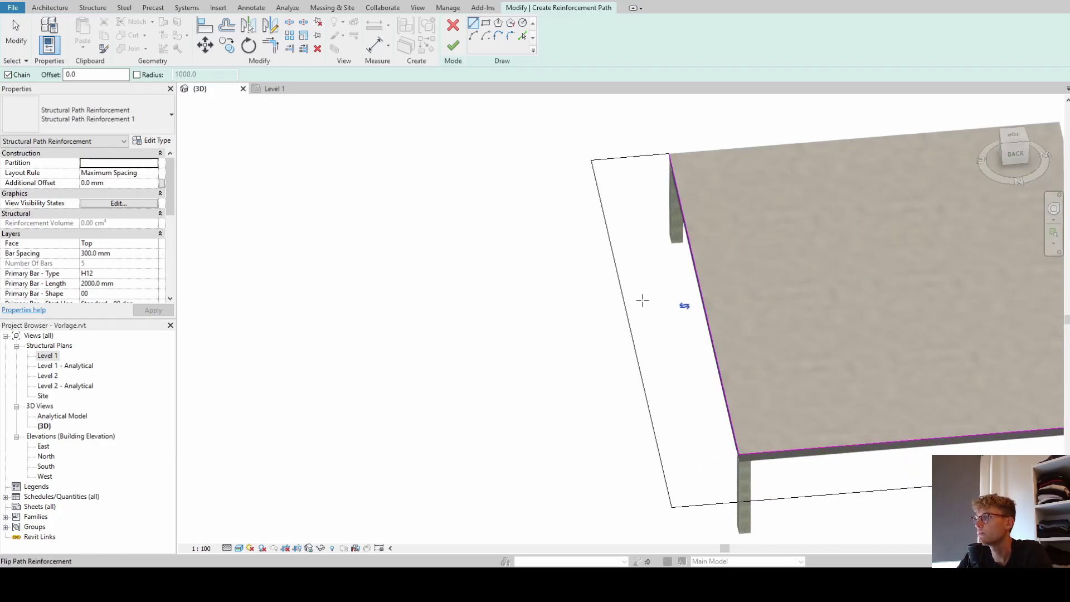
pyautogui.scroll(-2, 641, 301)
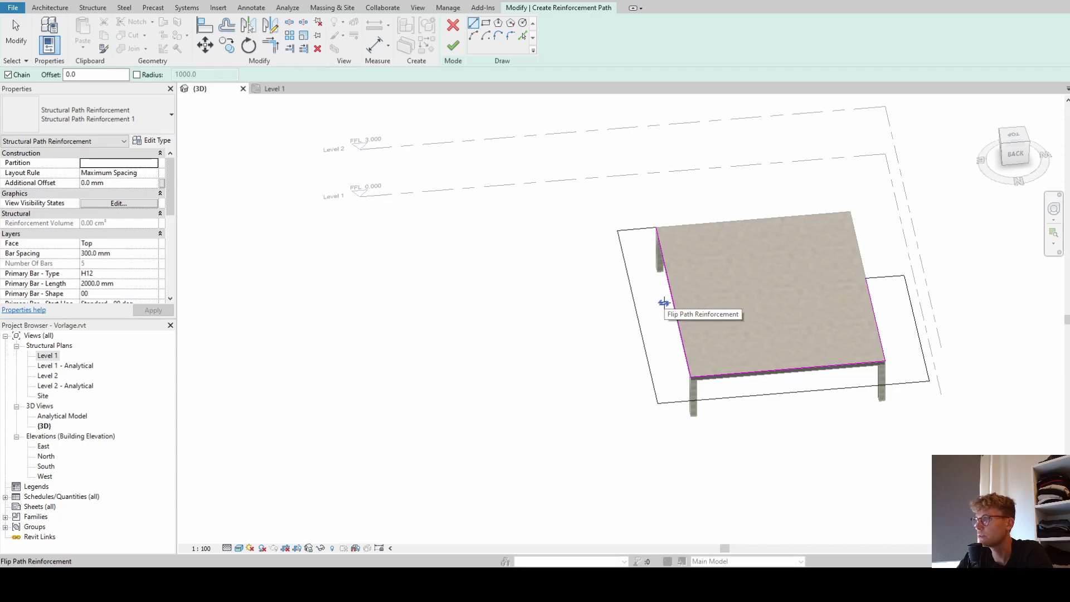
pyautogui.click(664, 304)
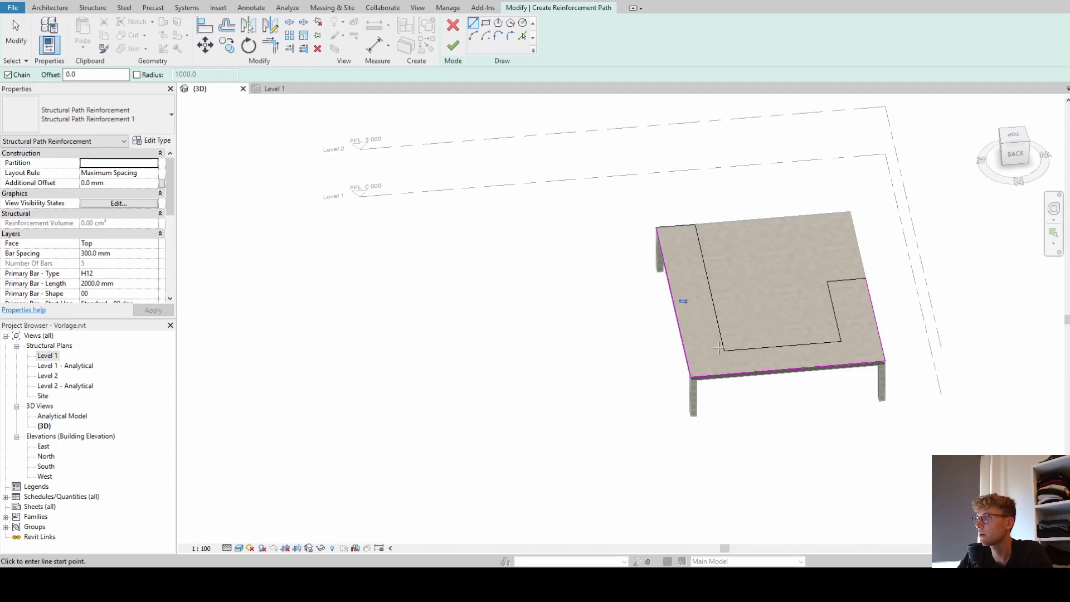
pyautogui.keyDown('shift'); pyautogui.moveTo(725, 379); pyautogui.dragTo(764, 375, button='middle'); pyautogui.keyUp('shift')
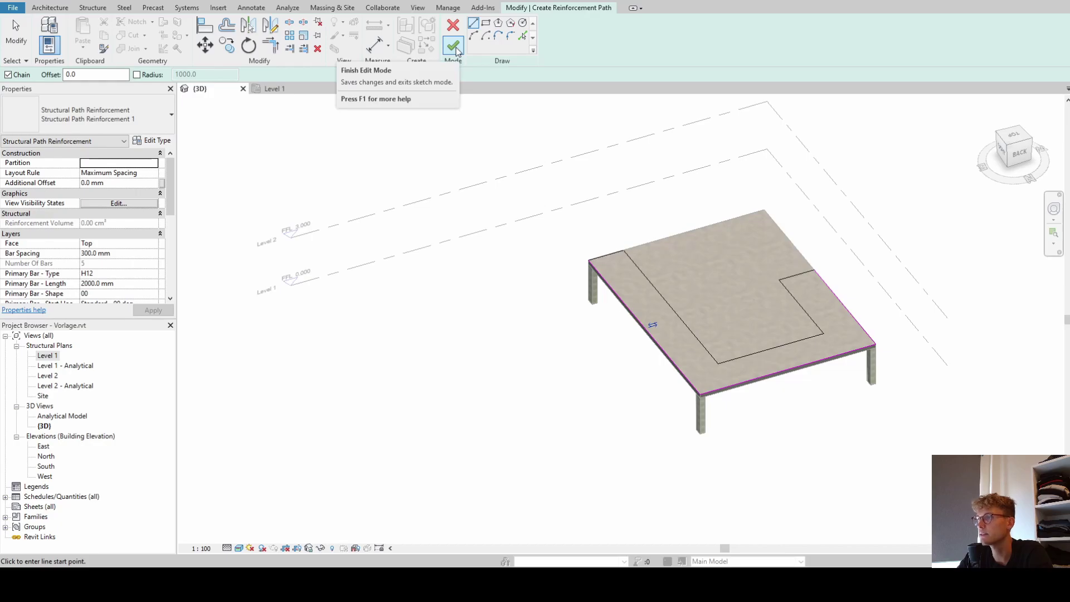
pyautogui.click(454, 47)
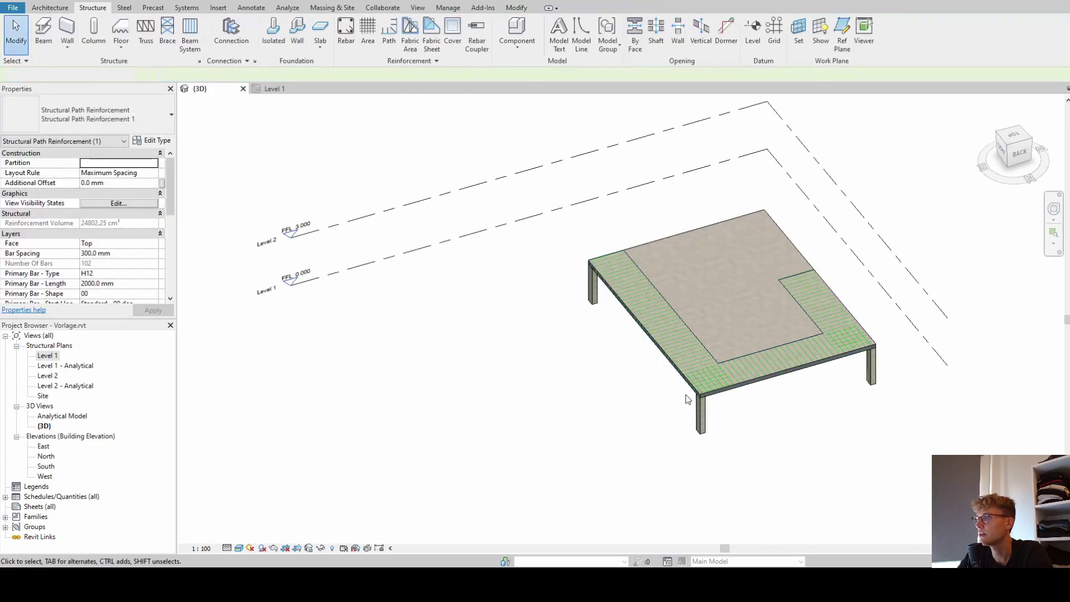
pyautogui.keyDown('shift'); pyautogui.moveTo(726, 404); pyautogui.dragTo(726, 385, button='middle'); pyautogui.keyUp('shift')
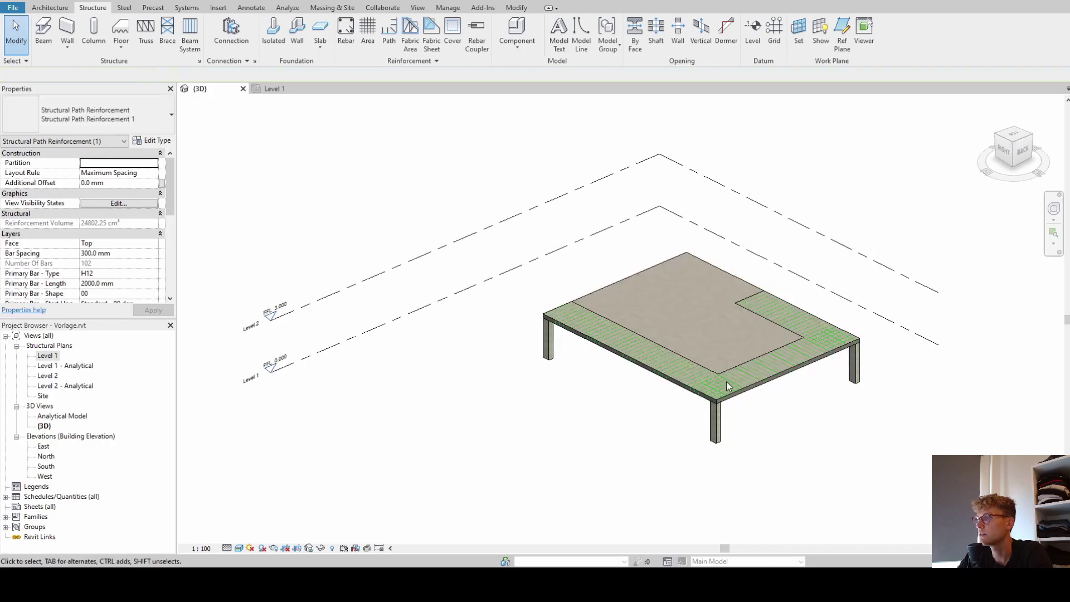
pyautogui.scroll(5, 727, 385)
pyautogui.press('Escape')
pyautogui.scroll(-5, 711, 400)
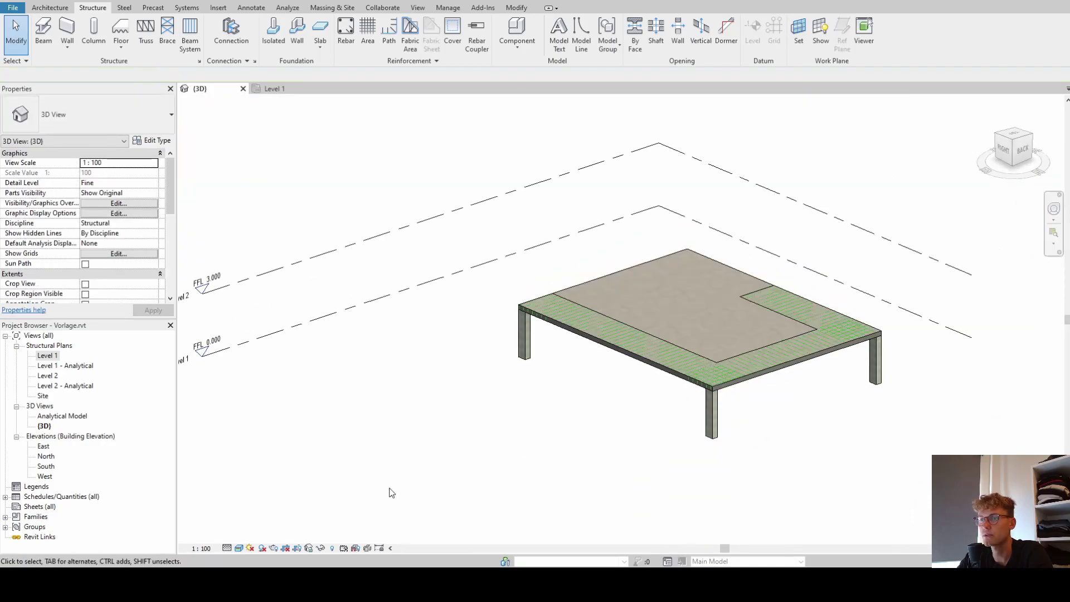
pyautogui.click(238, 549)
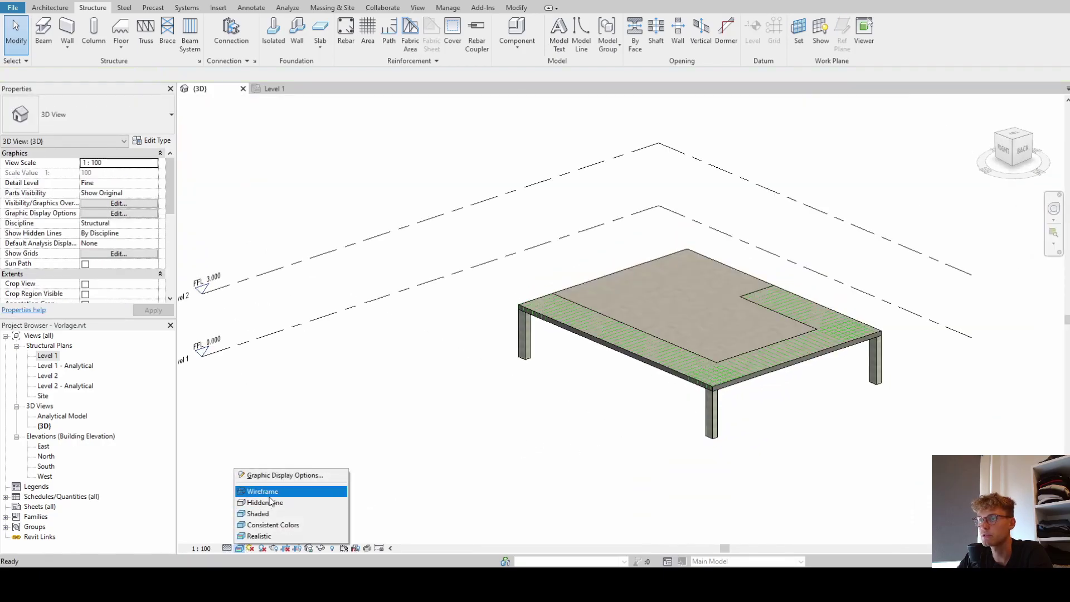
pyautogui.click(263, 491)
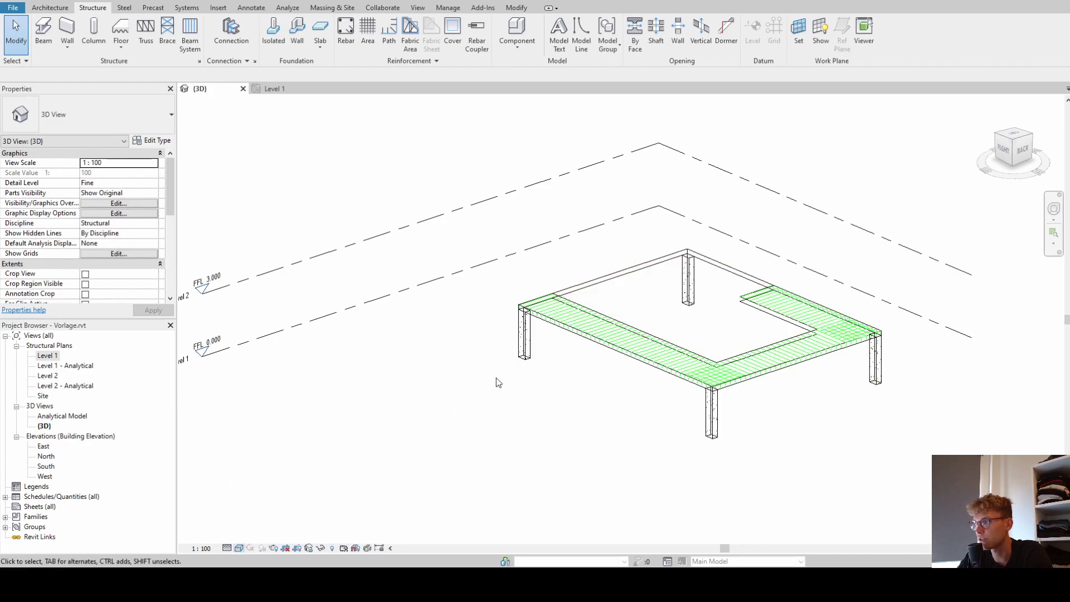
pyautogui.scroll(3, 561, 332)
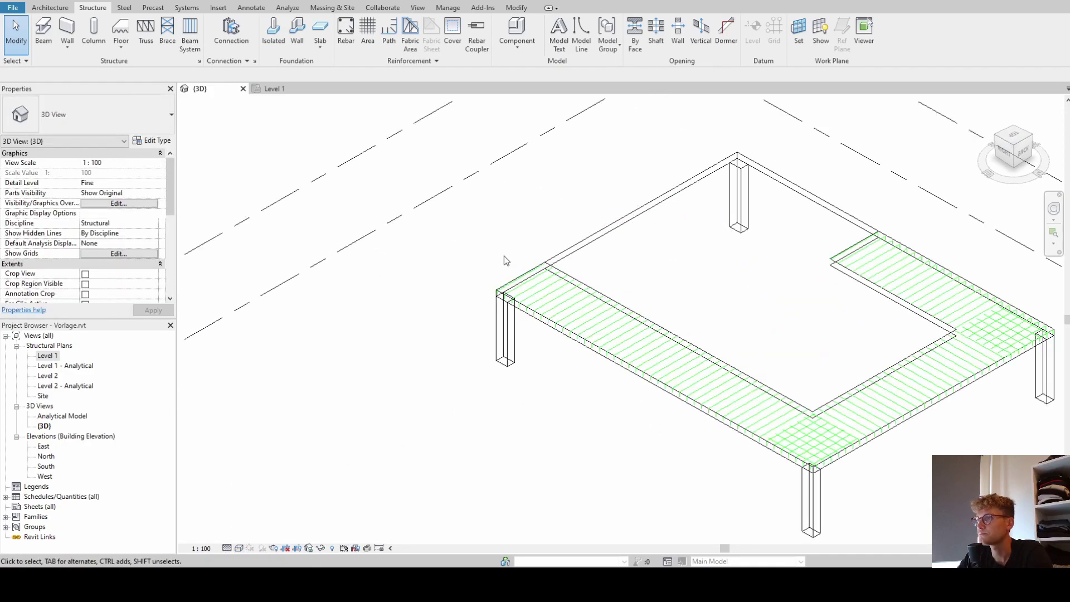
pyautogui.scroll(4, 506, 260)
pyautogui.scroll(-6, 586, 329)
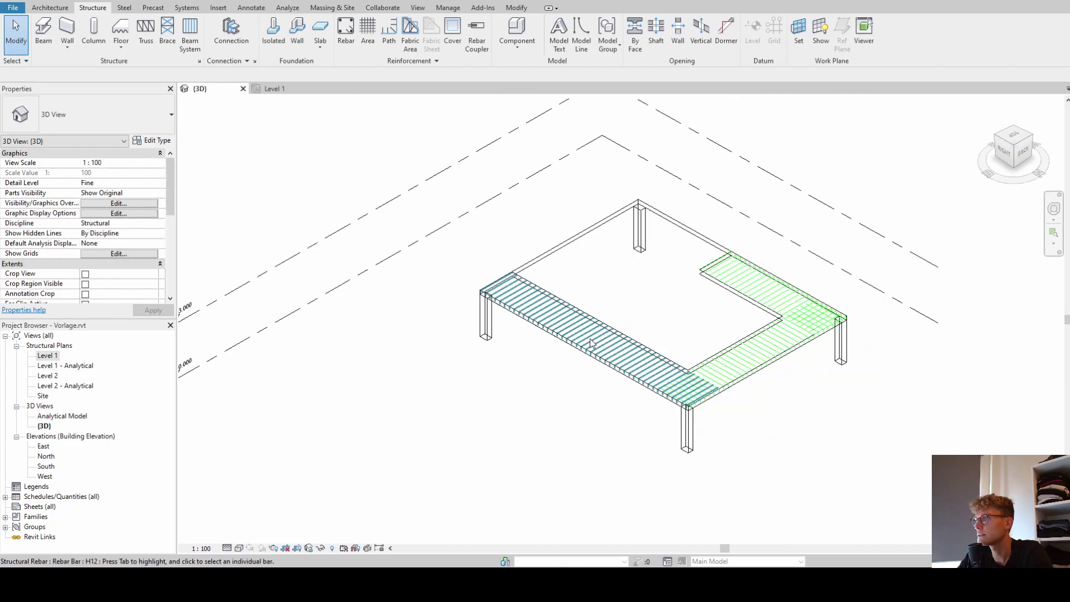
pyautogui.keyDown('shift'); pyautogui.moveTo(592, 343); pyautogui.dragTo(841, 279, button='middle'); pyautogui.keyUp('shift')
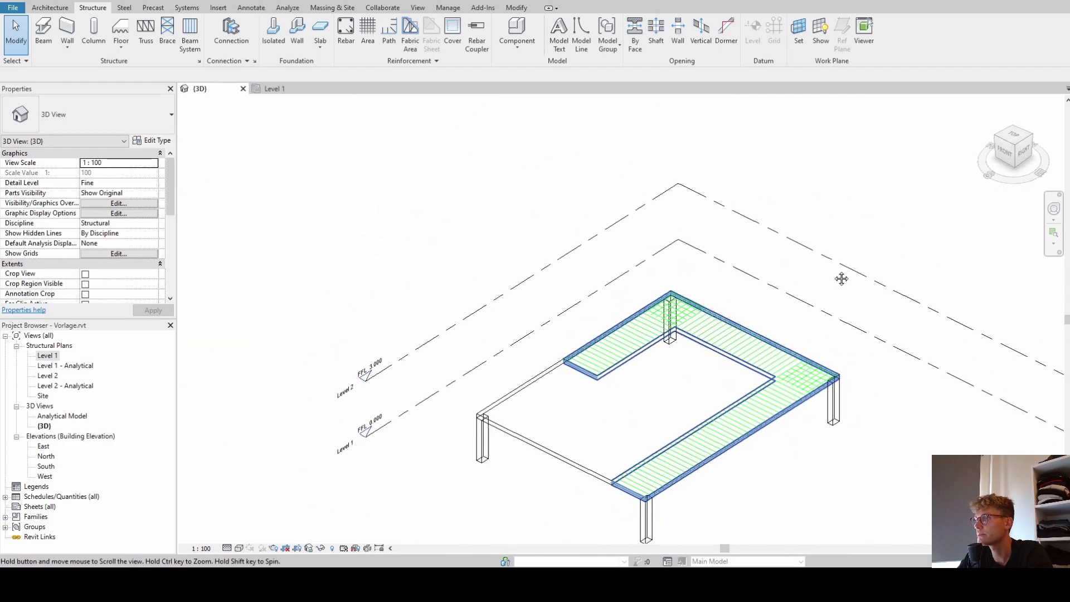
pyautogui.scroll(6, 676, 306)
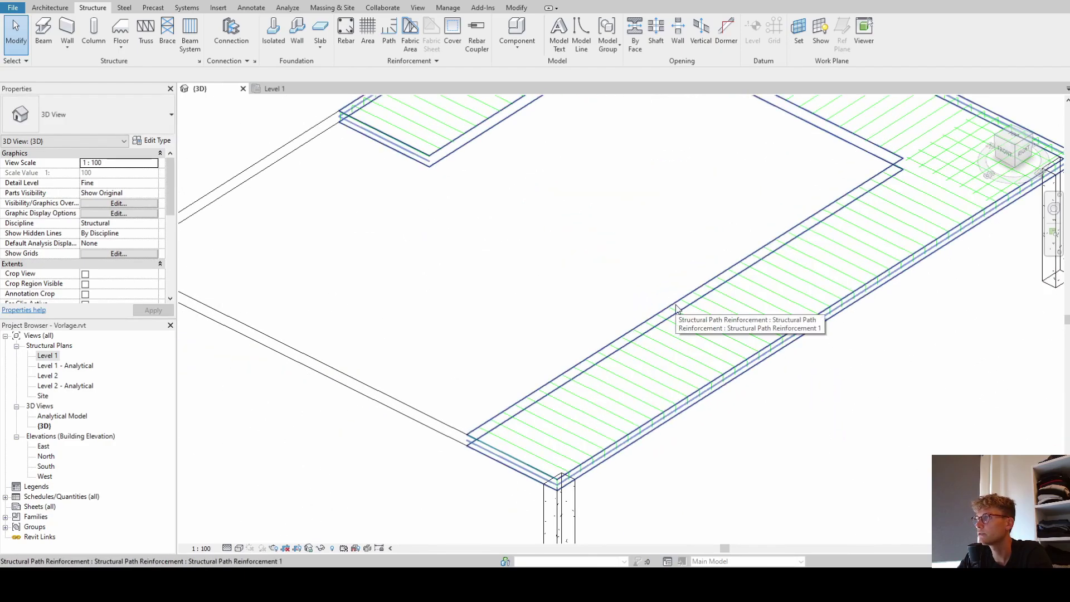
# Select the slab's path reinforcement to review its properties, then deselect it.
pyautogui.click(676, 306)
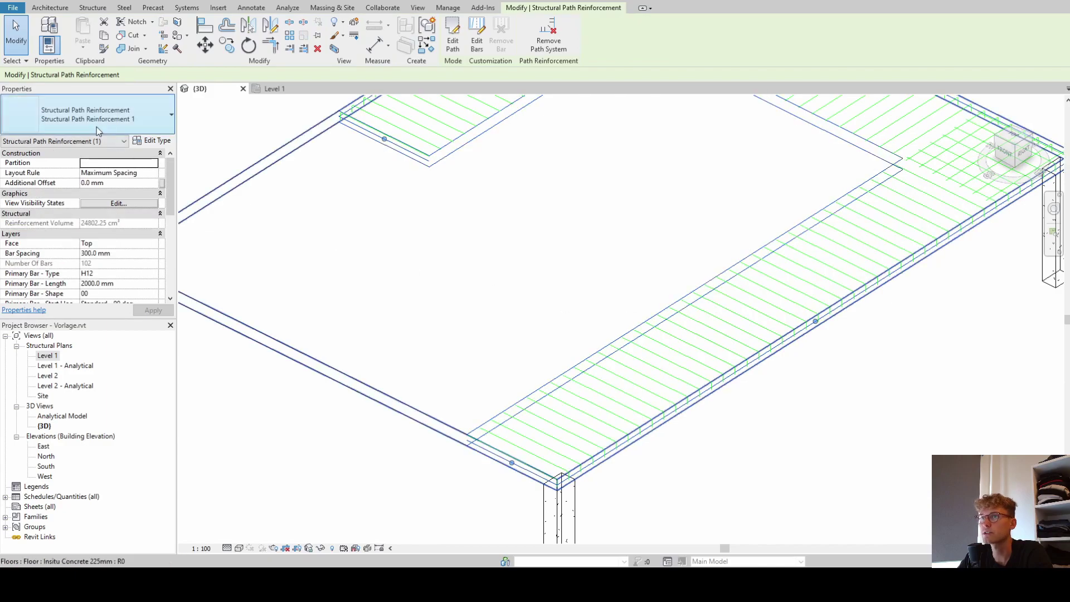
pyautogui.scroll(-8, 441, 361)
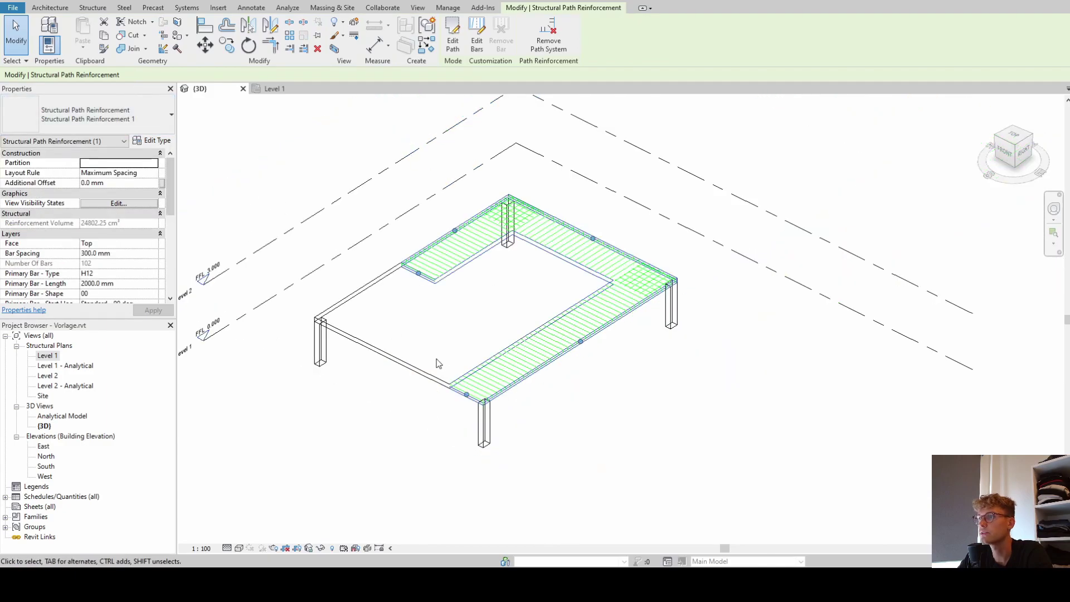
pyautogui.scroll(-5, 113, 242)
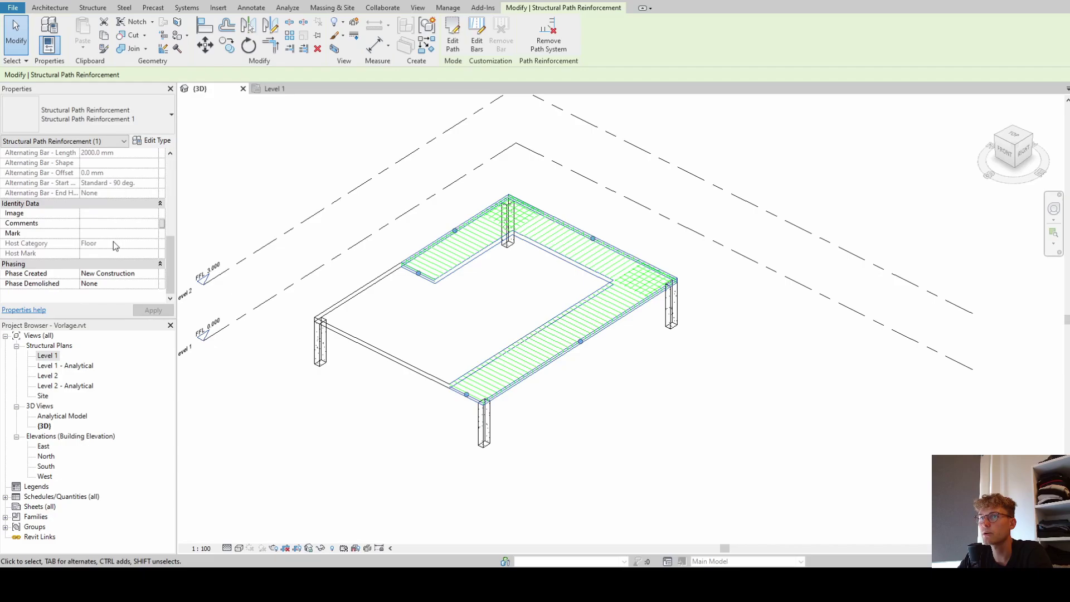
pyautogui.scroll(5, 128, 259)
pyautogui.click(596, 363)
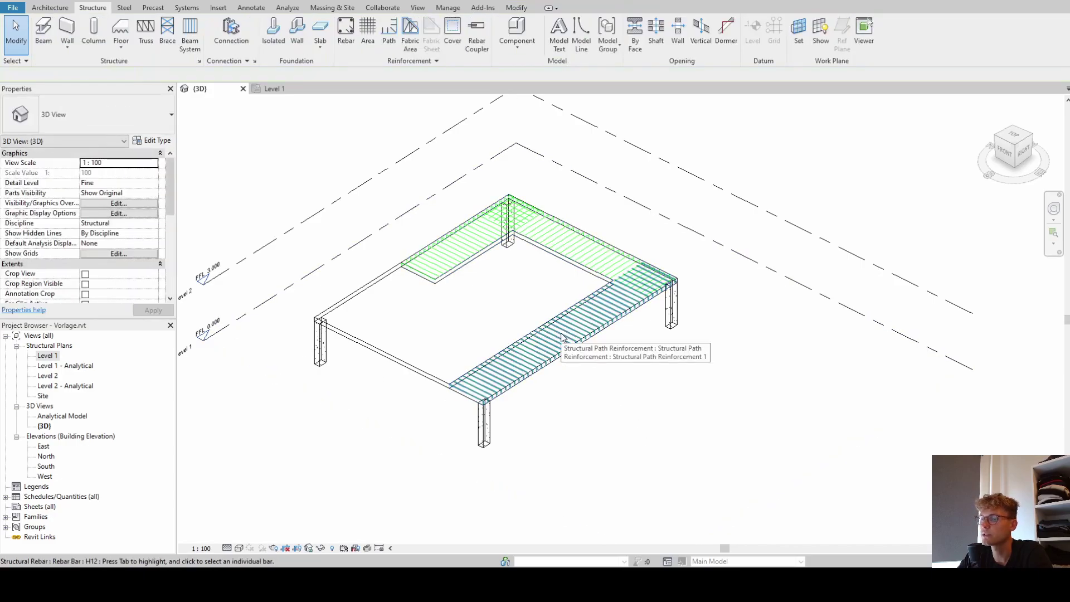
# Select the bottom-strip bar set and enlarge the Properties panel to review its 298.7 mm spacing.
pyautogui.click(644, 310)
pyautogui.keyDown('shift'); pyautogui.moveTo(687, 334); pyautogui.dragTo(658, 278, button='middle'); pyautogui.keyUp('shift')
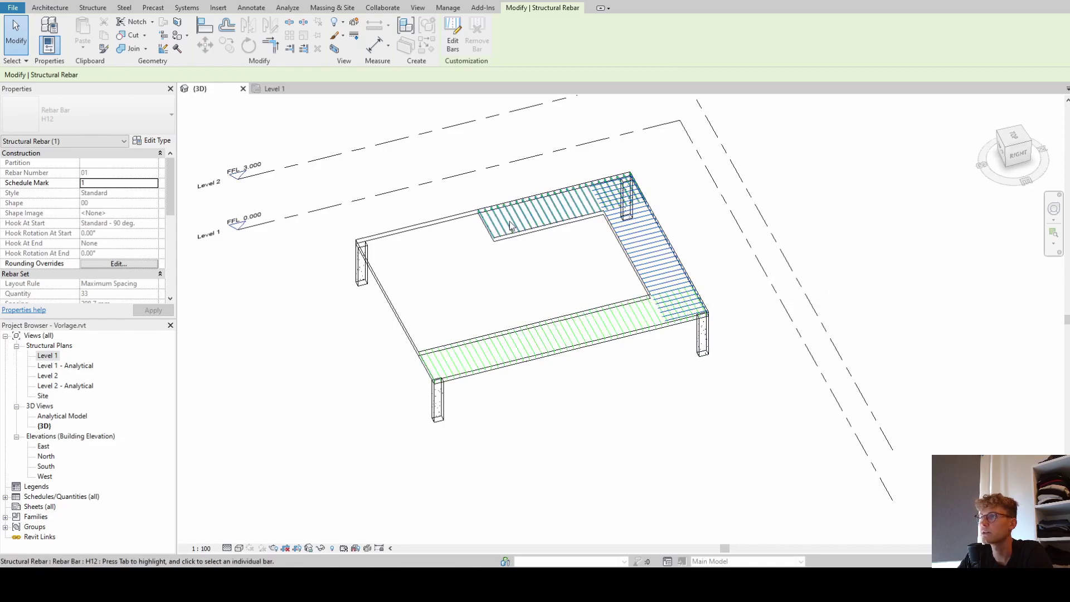
pyautogui.scroll(-5, 136, 243)
pyautogui.scroll(5, 132, 242)
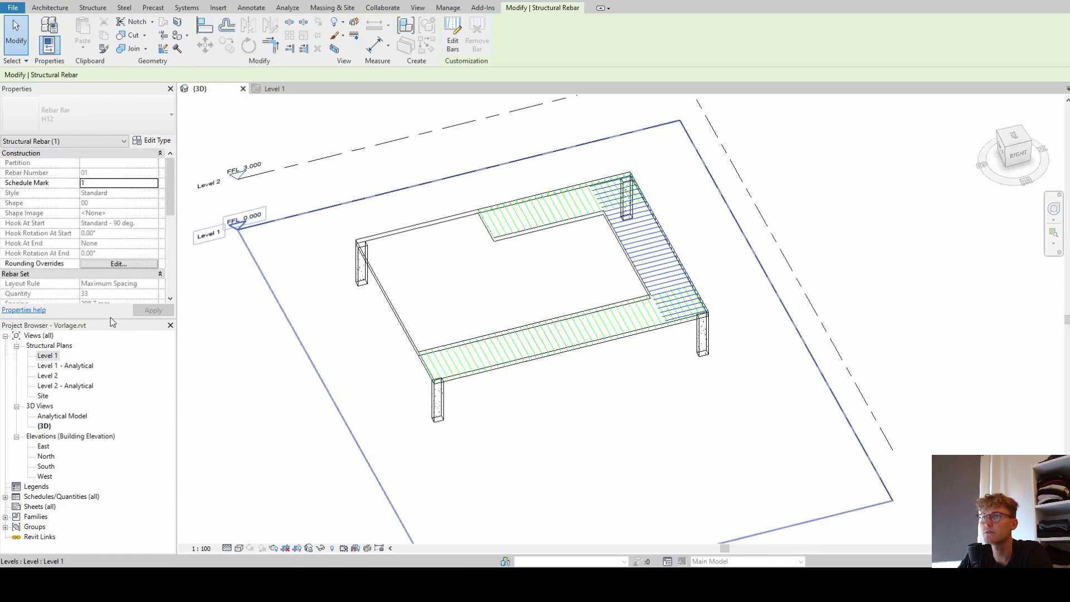
pyautogui.moveTo(110, 318); pyautogui.dragTo(110, 384)
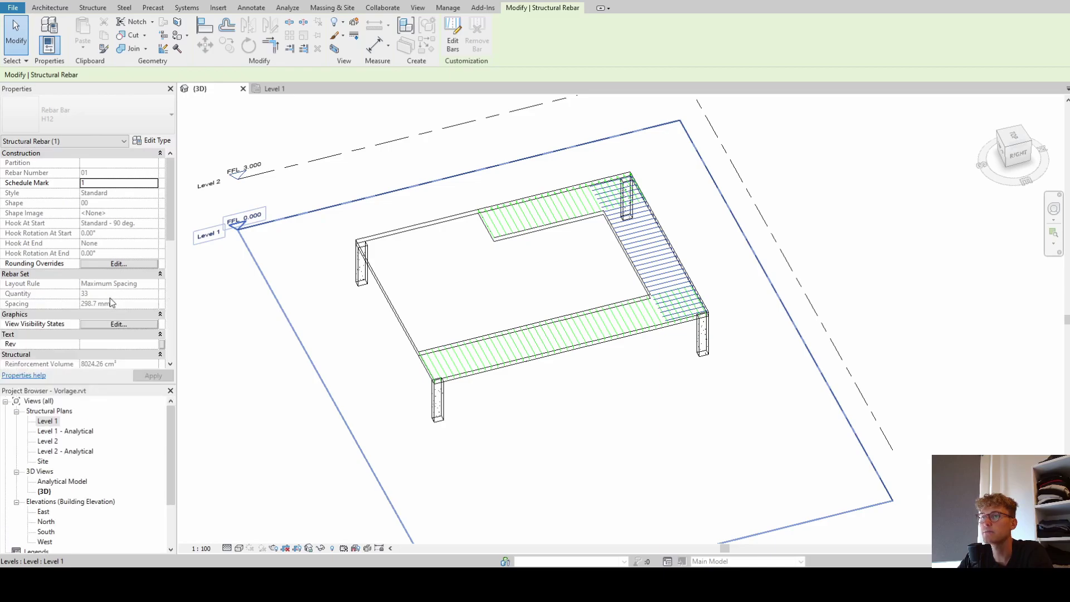
pyautogui.scroll(-5, 108, 208)
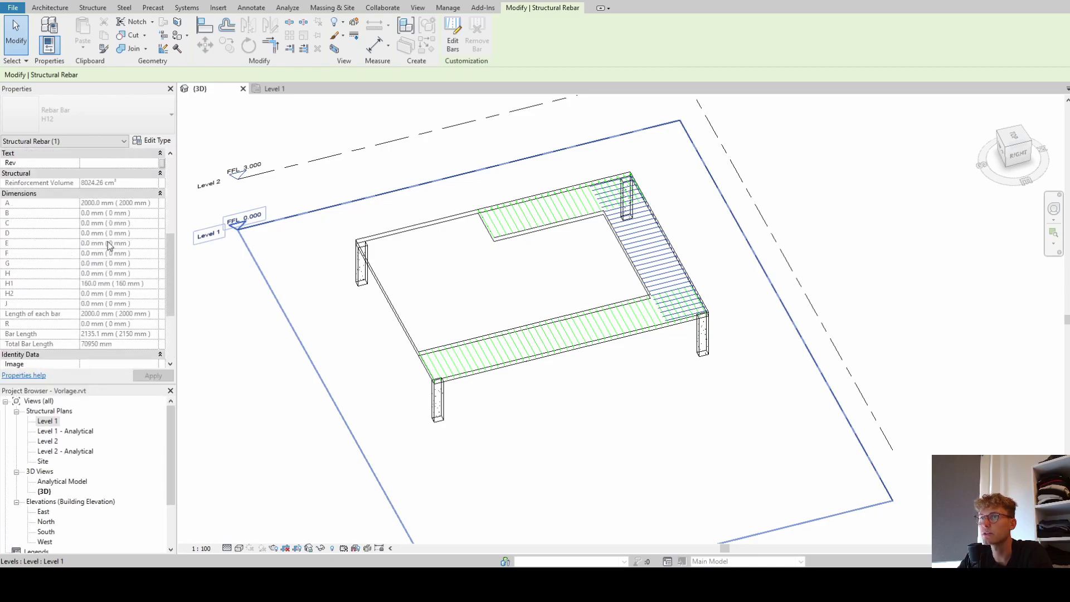
pyautogui.click(301, 322)
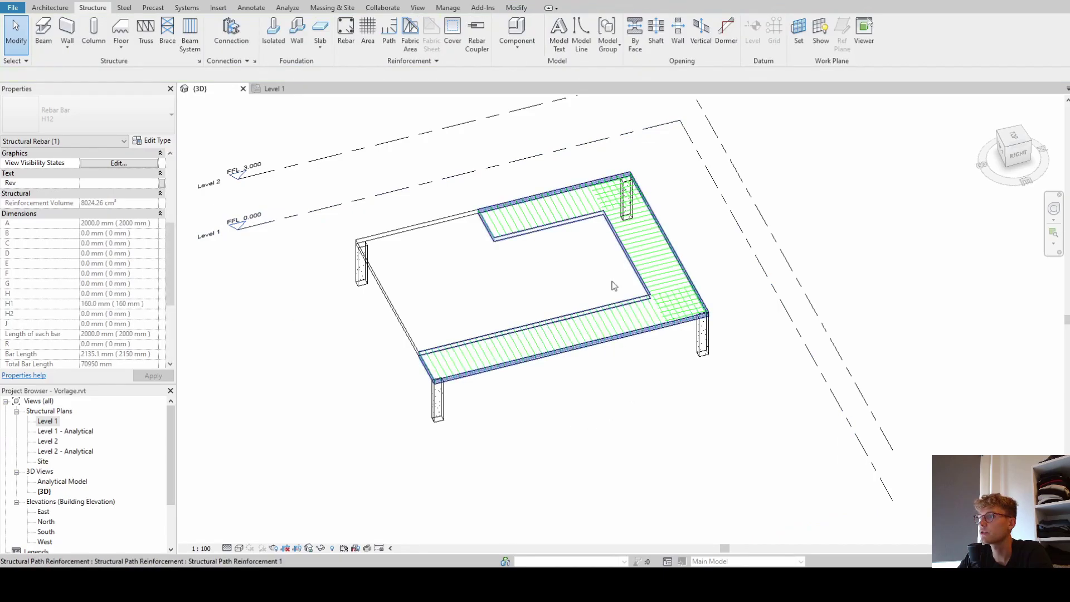
# Select the Structural Path Reinforcement in the 3D view so its Properties are listed.
pyautogui.click(589, 310)
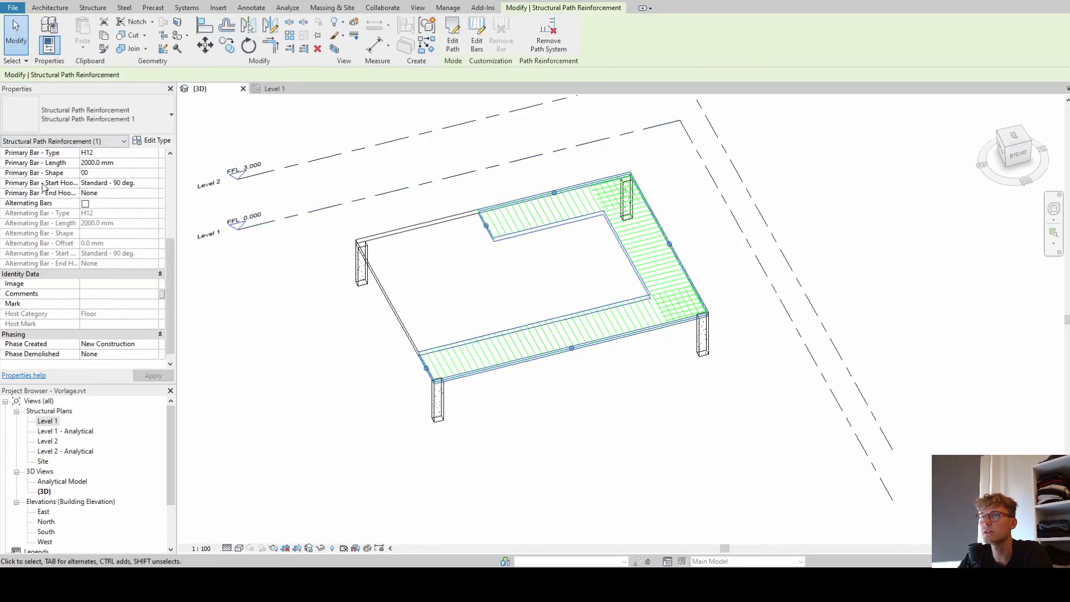
pyautogui.click(689, 396)
pyautogui.keyDown('shift'); pyautogui.moveTo(698, 413); pyautogui.dragTo(671, 412, button='middle'); pyautogui.keyUp('shift')
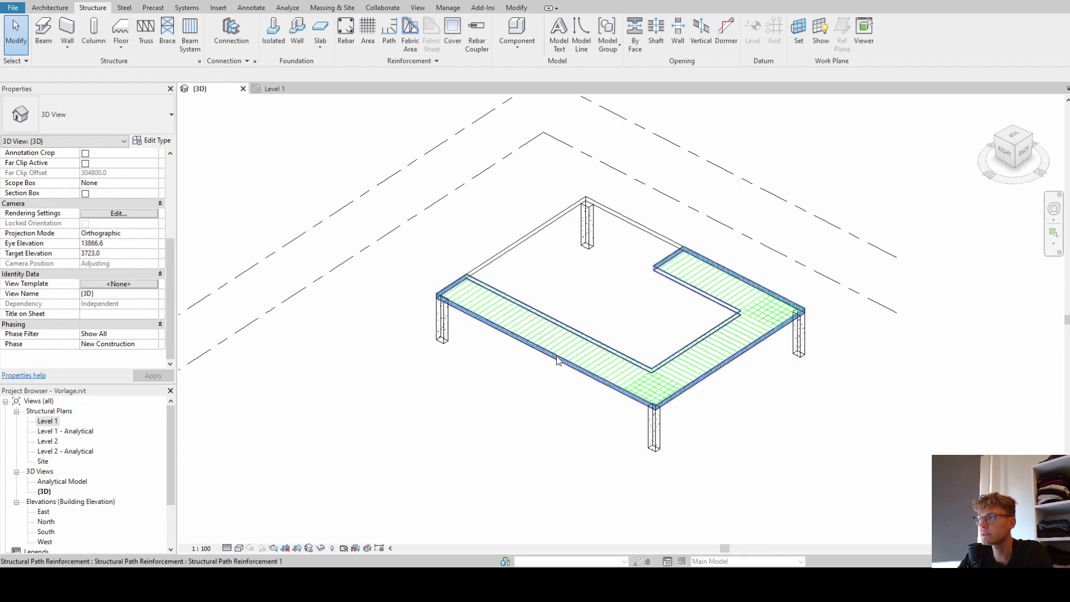
pyautogui.click(571, 413)
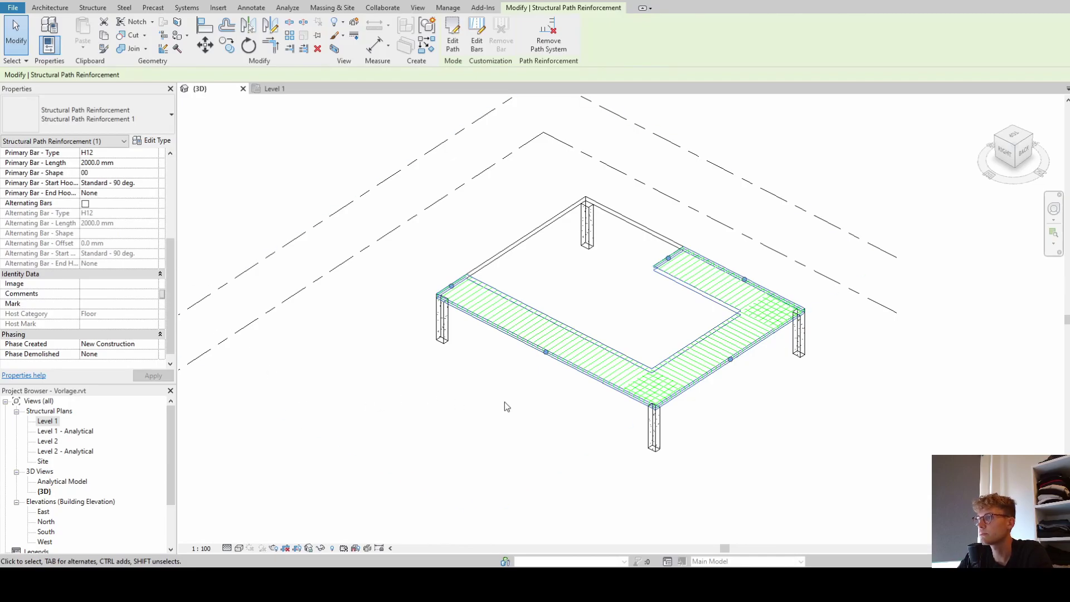
pyautogui.press('Escape')
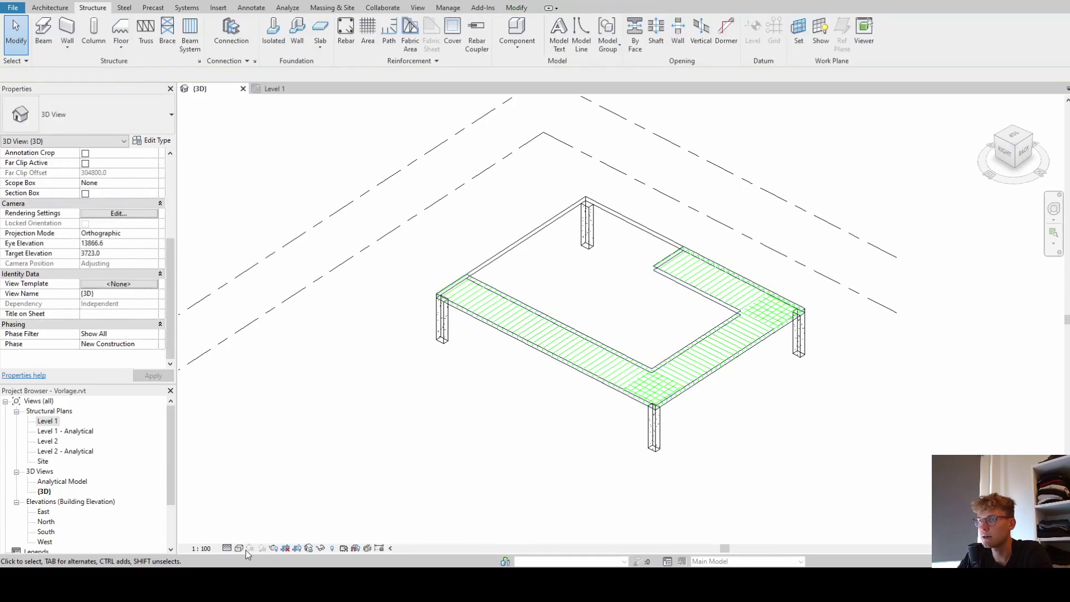
pyautogui.click(562, 326)
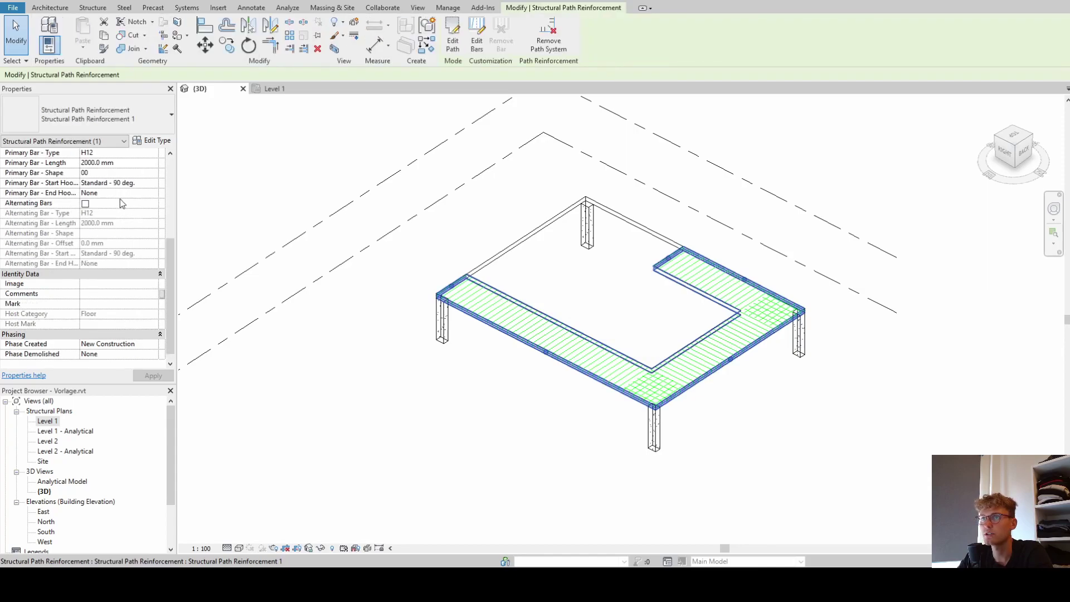
pyautogui.scroll(5, 106, 195)
# Tick View unobscured and View as solid for the (3D) view in the rebar View Visibility States.
pyautogui.click(112, 204)
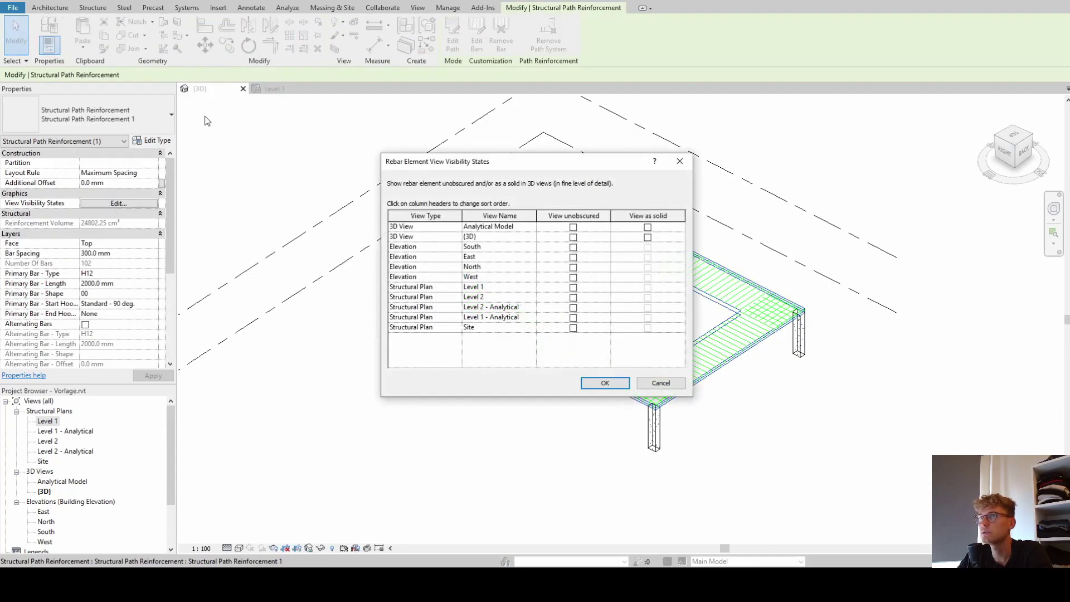
pyautogui.click(574, 237)
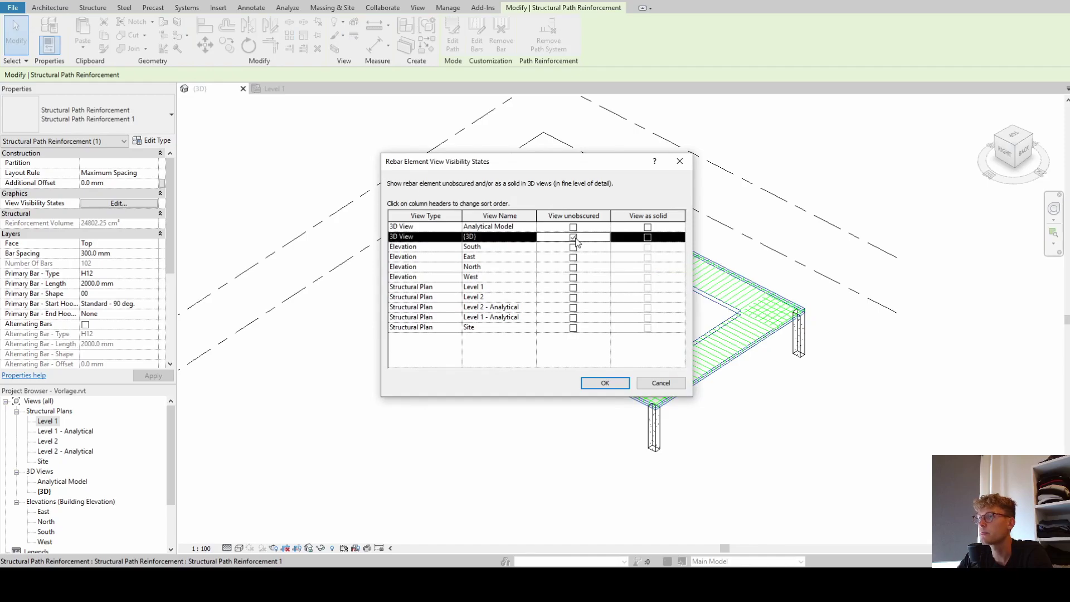
pyautogui.click(648, 237)
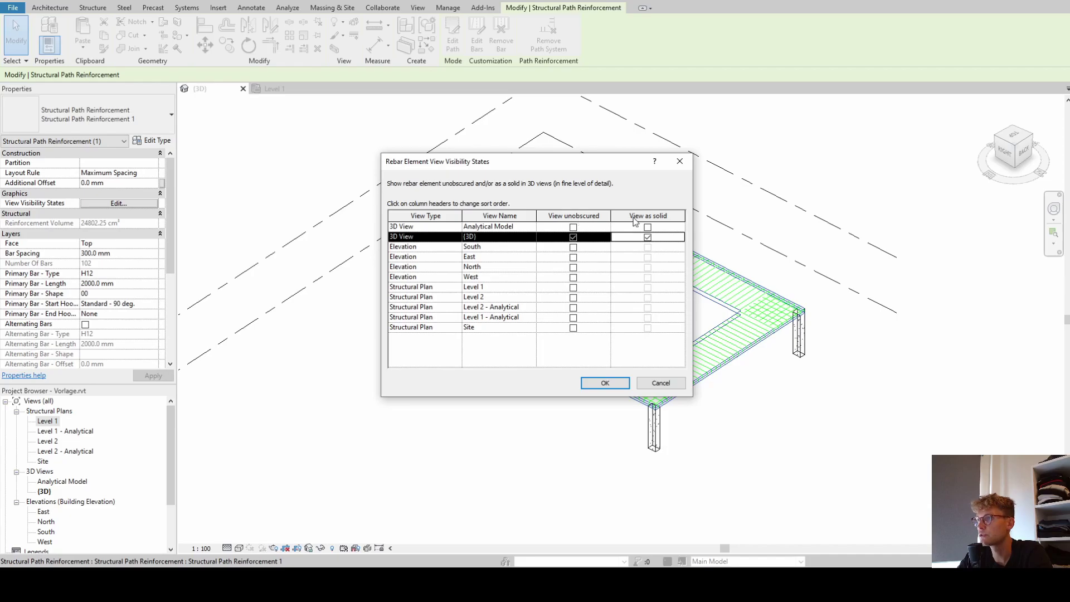
pyautogui.click(604, 383)
pyautogui.scroll(5, 676, 422)
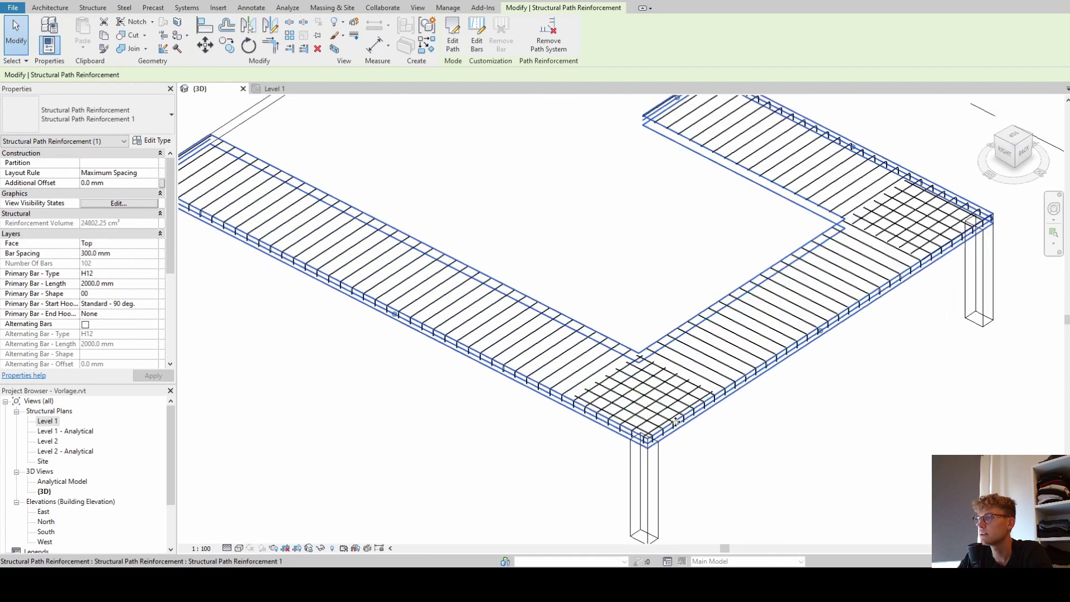
pyautogui.scroll(-3, 675, 422)
pyautogui.keyDown('shift'); pyautogui.moveTo(676, 422); pyautogui.dragTo(804, 280, button='middle'); pyautogui.keyUp('shift')
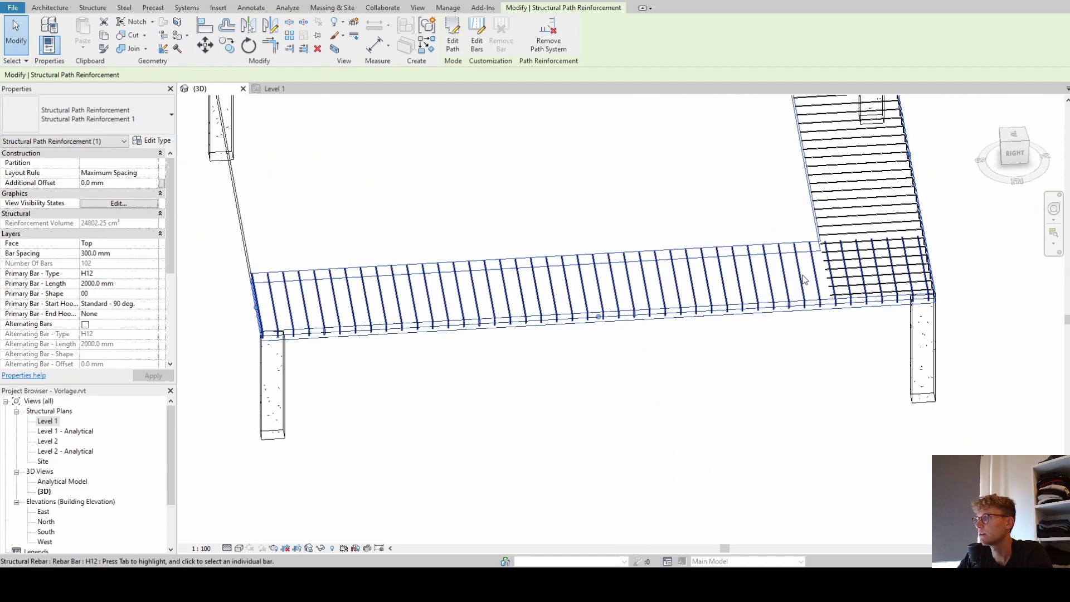
pyautogui.scroll(6, 804, 280)
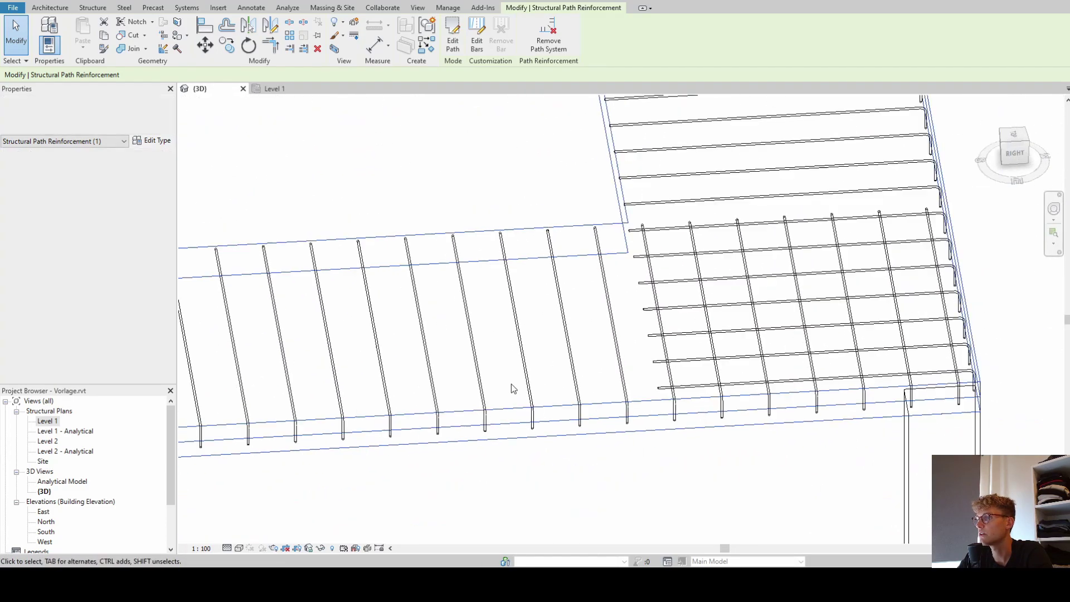
pyautogui.click(238, 548)
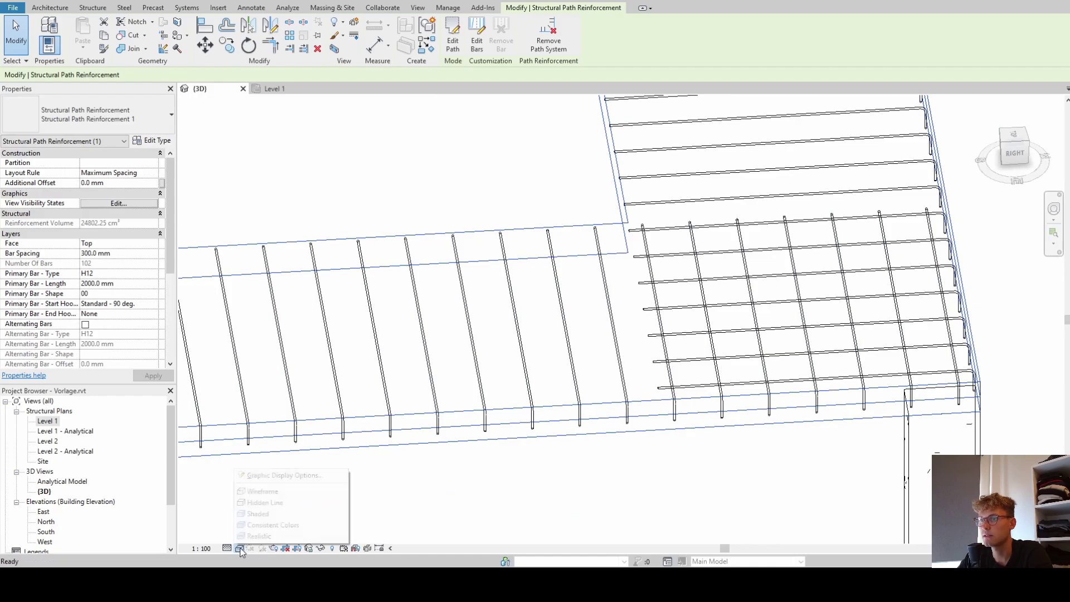
pyautogui.click(262, 537)
pyautogui.scroll(-6, 648, 364)
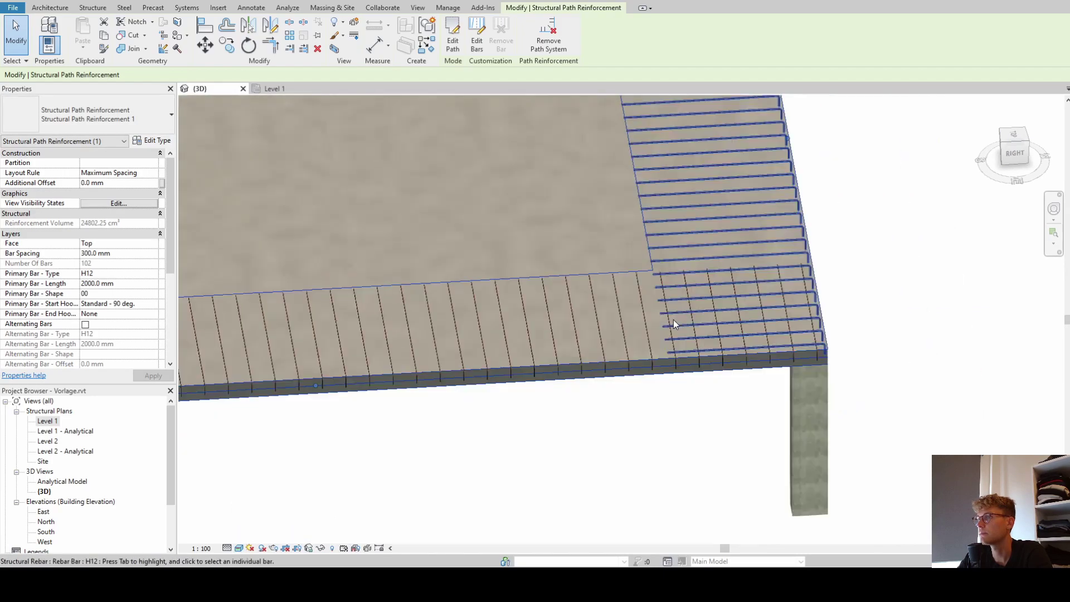
pyautogui.keyDown('shift'); pyautogui.moveTo(634, 383); pyautogui.dragTo(703, 334, button='middle'); pyautogui.keyUp('shift')
pyautogui.scroll(8, 704, 260)
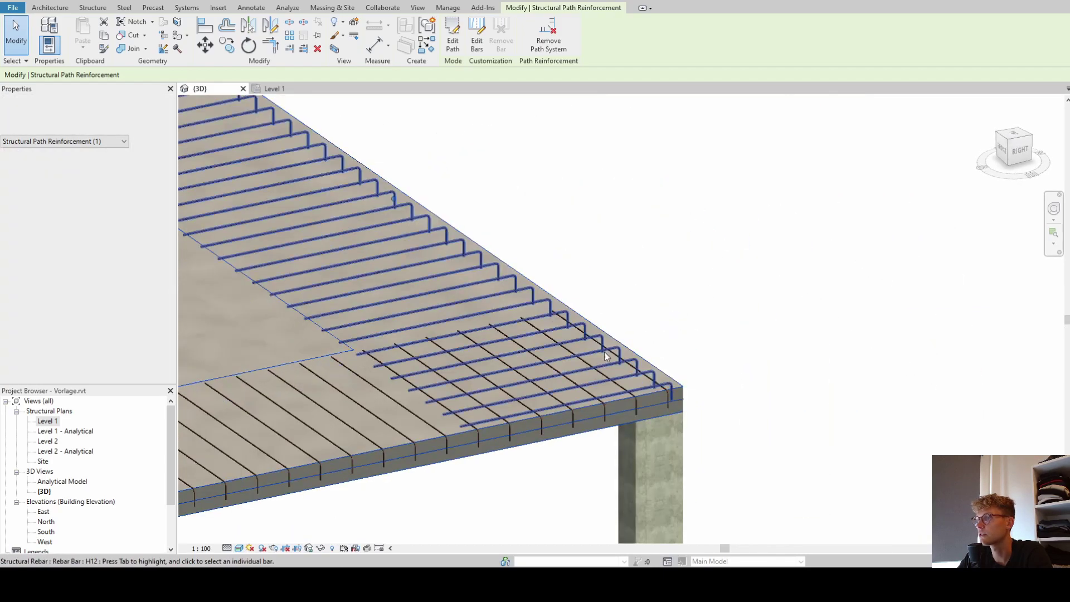
pyautogui.scroll(-4, 588, 357)
pyautogui.keyDown('shift'); pyautogui.moveTo(566, 335); pyautogui.dragTo(422, 414, button='middle'); pyautogui.keyUp('shift')
pyautogui.scroll(-6, 423, 414)
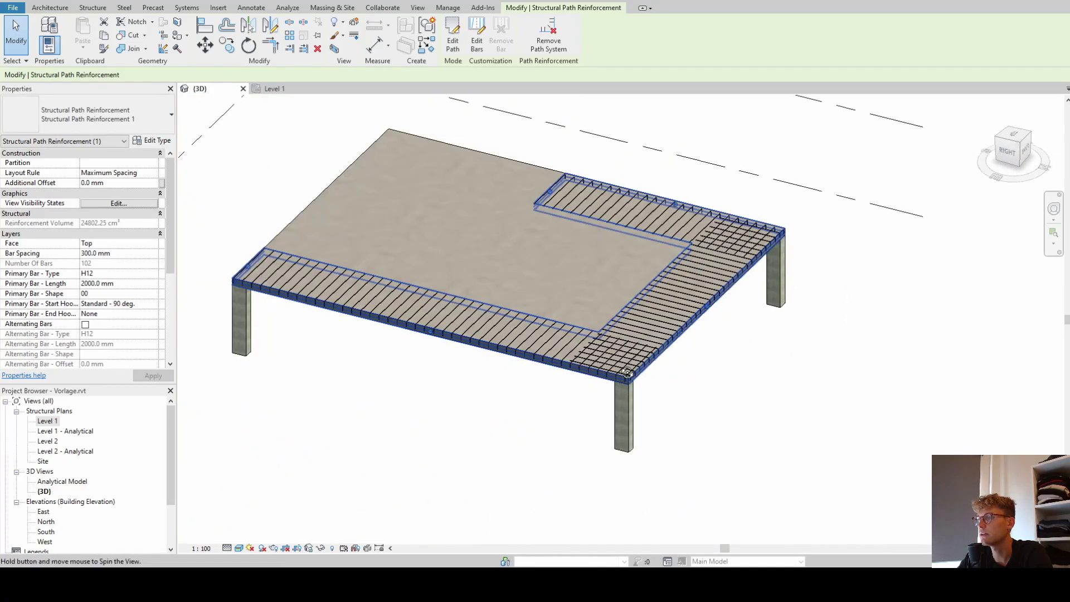
pyautogui.keyDown('shift'); pyautogui.moveTo(607, 351); pyautogui.dragTo(523, 384, button='middle'); pyautogui.keyUp('shift')
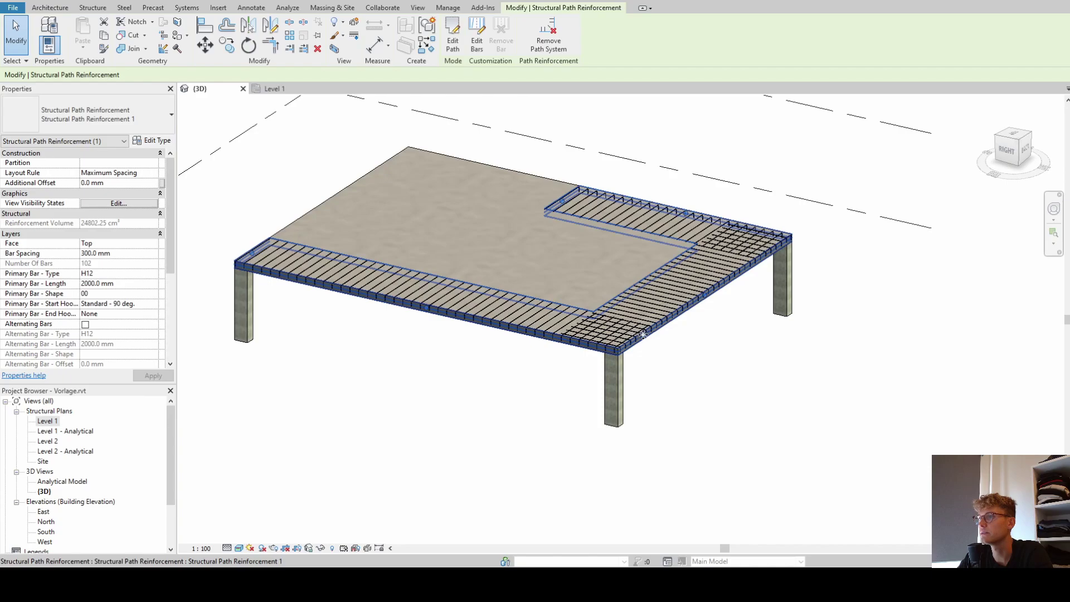
pyautogui.moveTo(637, 335)
pyautogui.keyDown('shift'); pyautogui.mouseDown(button='middle')
pyautogui.moveTo(640, 383)
pyautogui.moveTo(609, 265)
pyautogui.moveTo(673, 419)
pyautogui.moveTo(647, 441)
pyautogui.moveTo(635, 350)
pyautogui.mouseUp(button='middle'); pyautogui.keyUp('shift')
pyautogui.scroll(5, 673, 420)
pyautogui.scroll(-6, 647, 441)
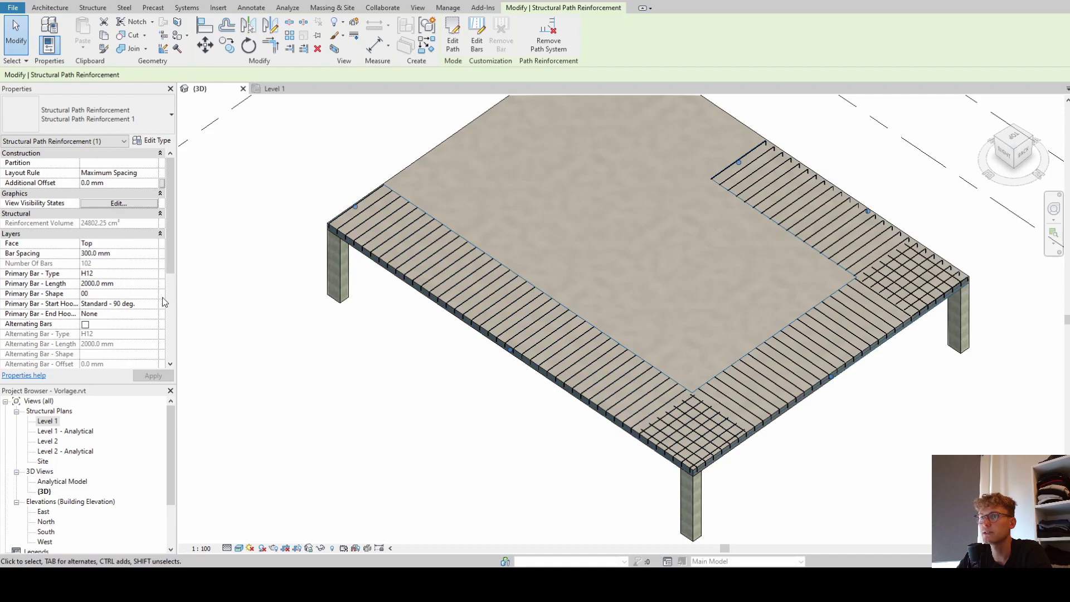
pyautogui.click(155, 274)
pyautogui.click(152, 274)
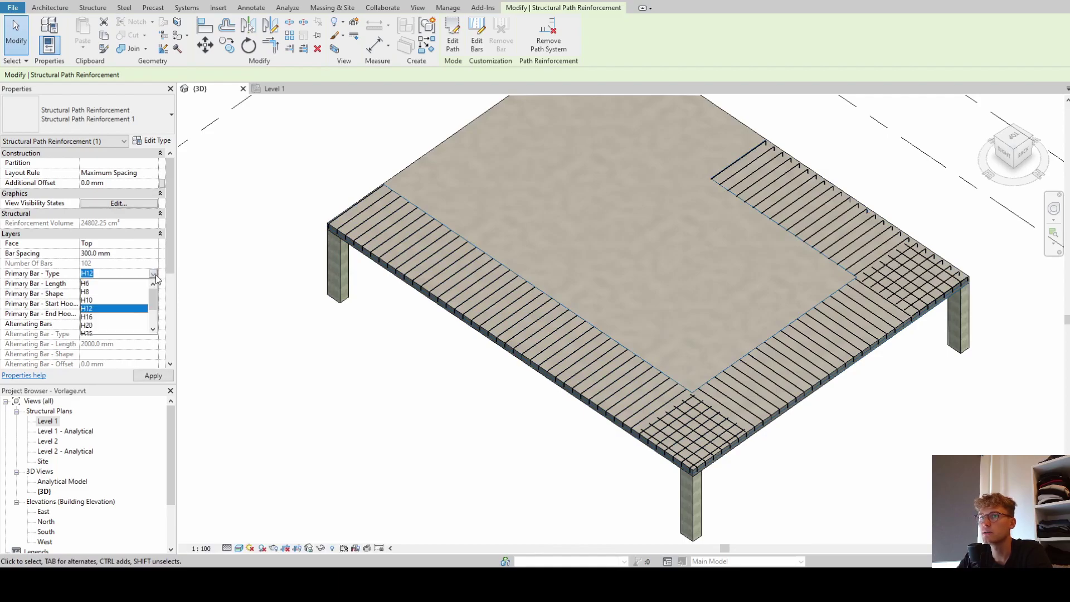
pyautogui.scroll(-1, 106, 322)
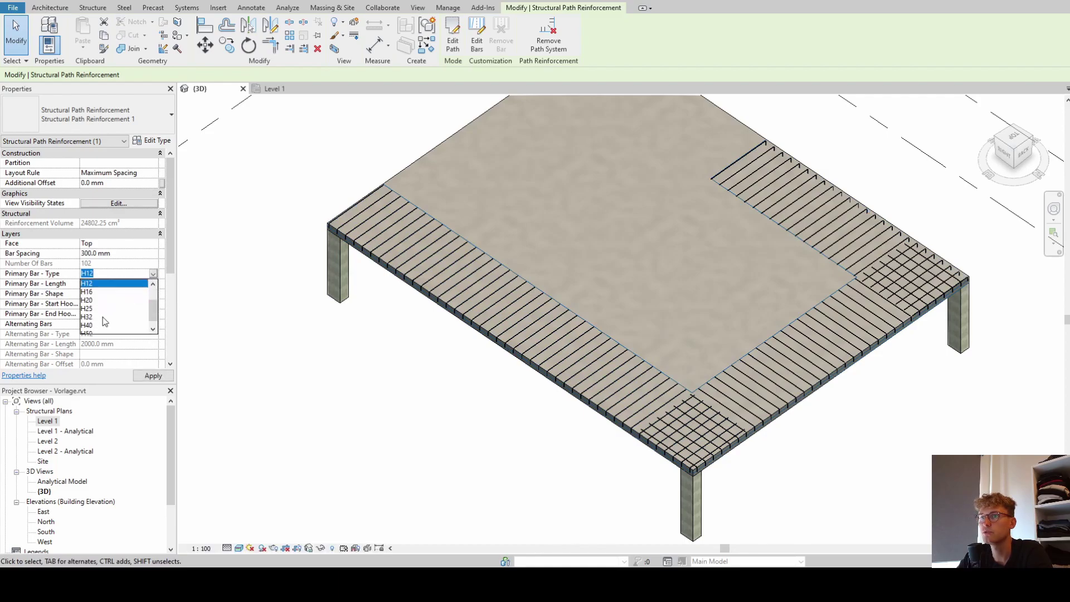
pyautogui.click(106, 322)
pyautogui.click(356, 371)
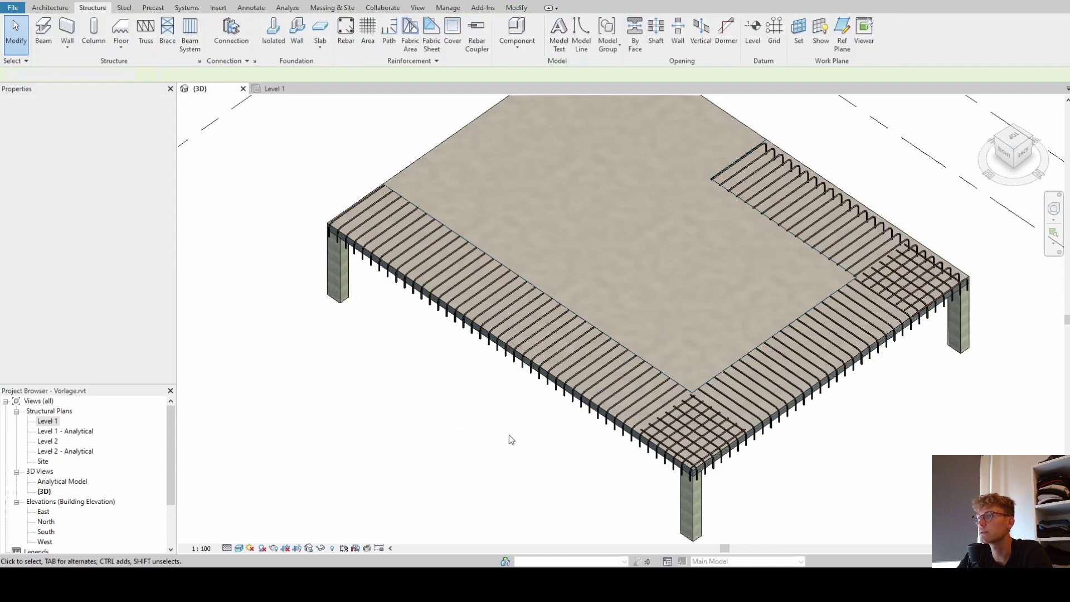
pyautogui.keyDown('shift'); pyautogui.moveTo(509, 435); pyautogui.dragTo(502, 393, button='middle'); pyautogui.keyUp('shift')
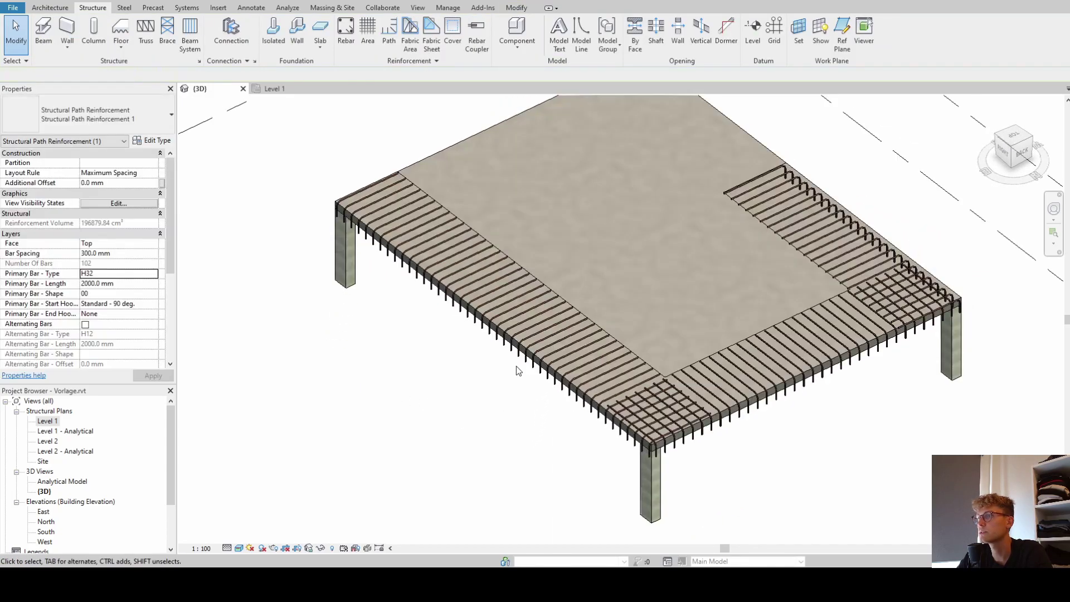
pyautogui.click(502, 393)
pyautogui.scroll(5, 514, 298)
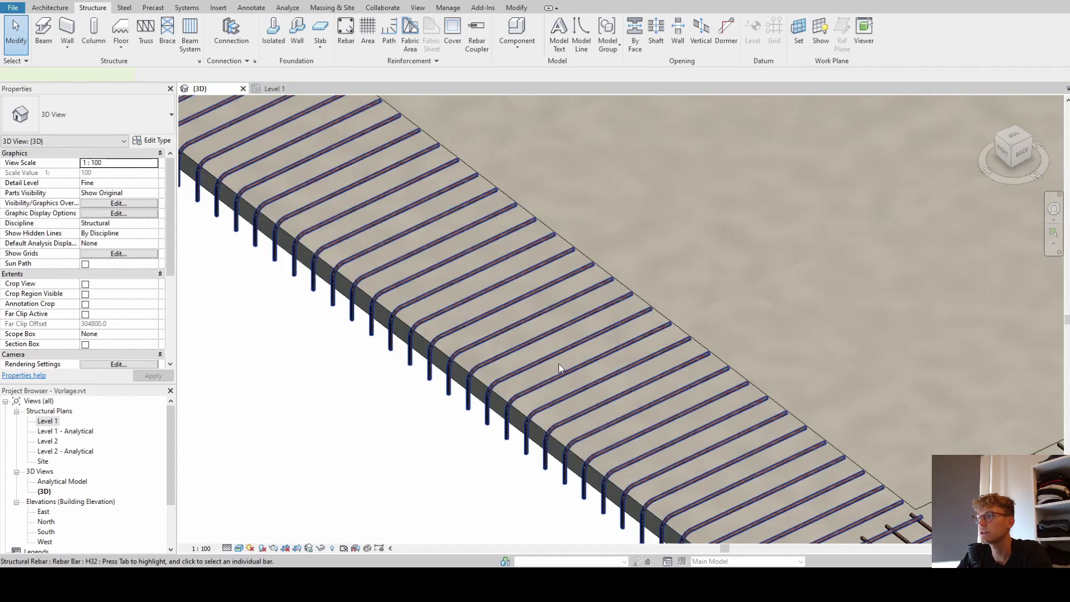
pyautogui.click(559, 363)
pyautogui.click(623, 282)
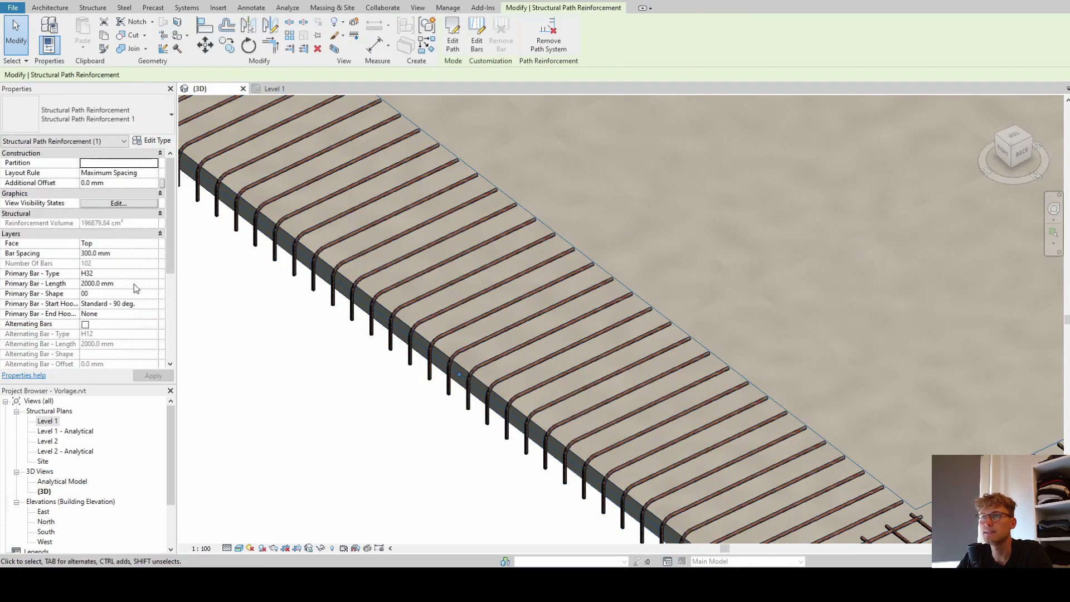
pyautogui.click(152, 274)
pyautogui.click(97, 291)
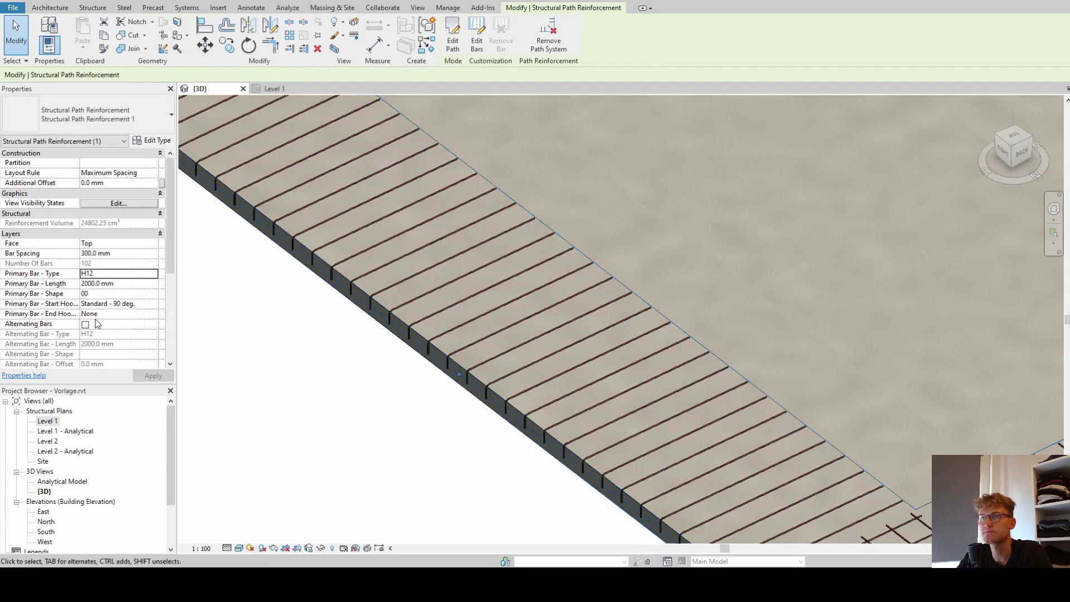
# Set Primary Bar - Length to 3000 mm and deselect to see the longer bars.
pyautogui.click(155, 285)
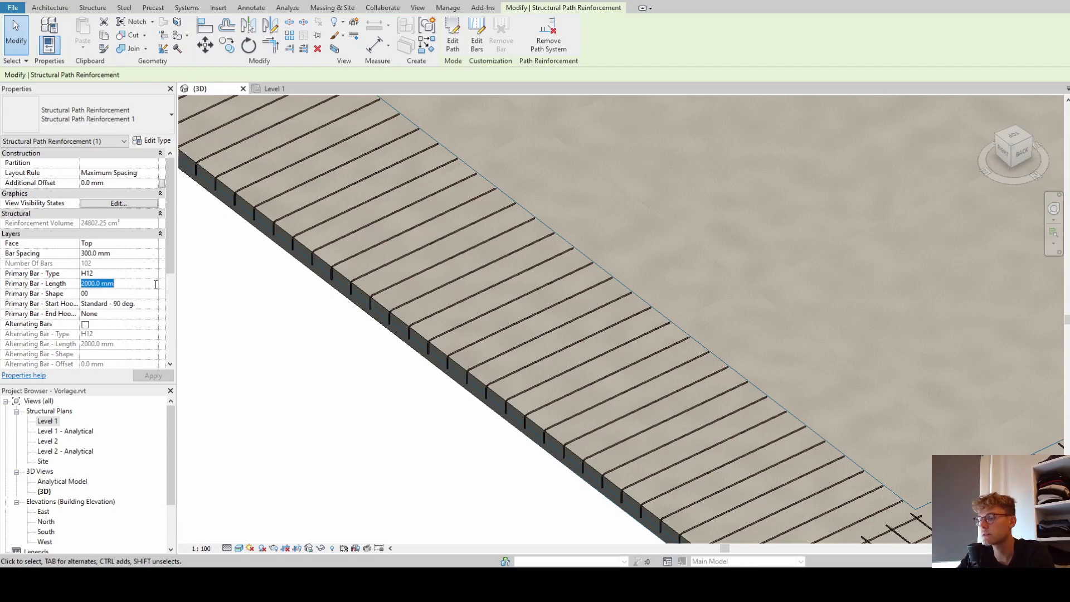
pyautogui.press('Return')
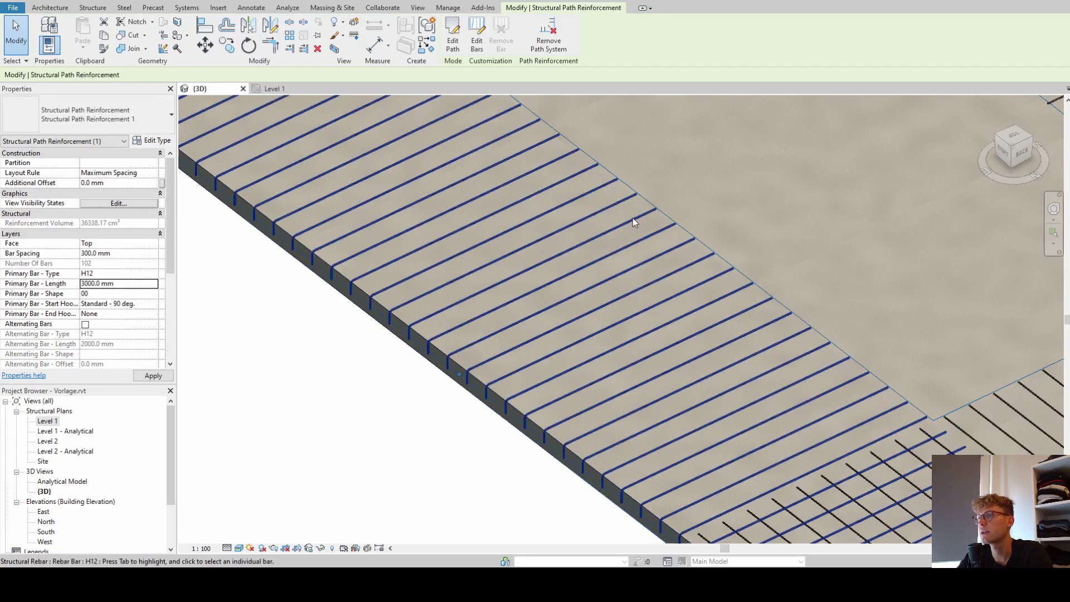
pyautogui.scroll(-5, 634, 219)
pyautogui.click(487, 360)
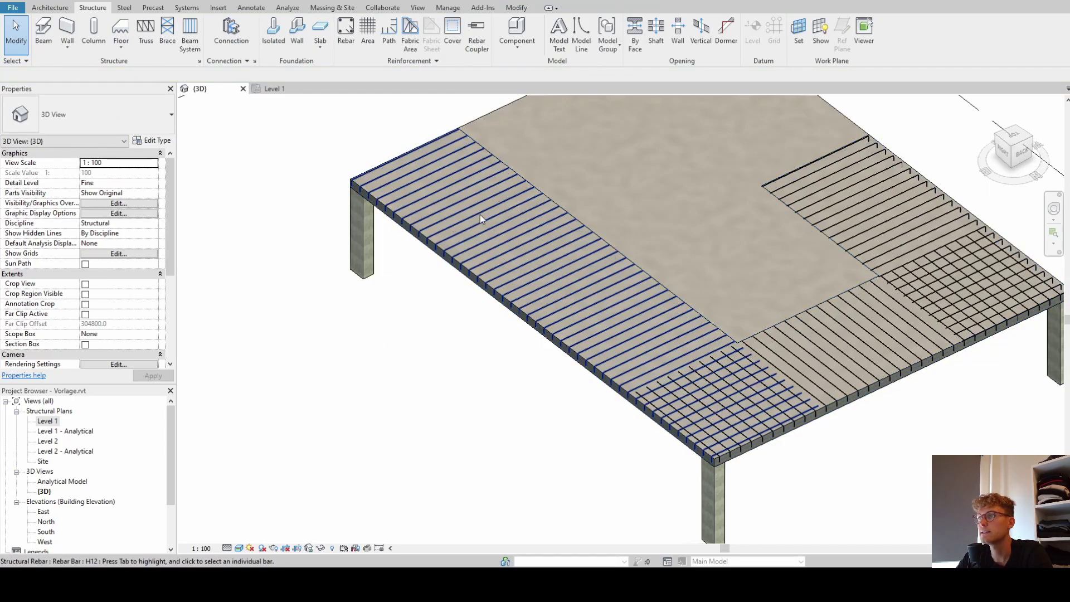
# Set the path reinforcement's Layout Rule to Fixed Number with 50 bars.
pyautogui.click(536, 186)
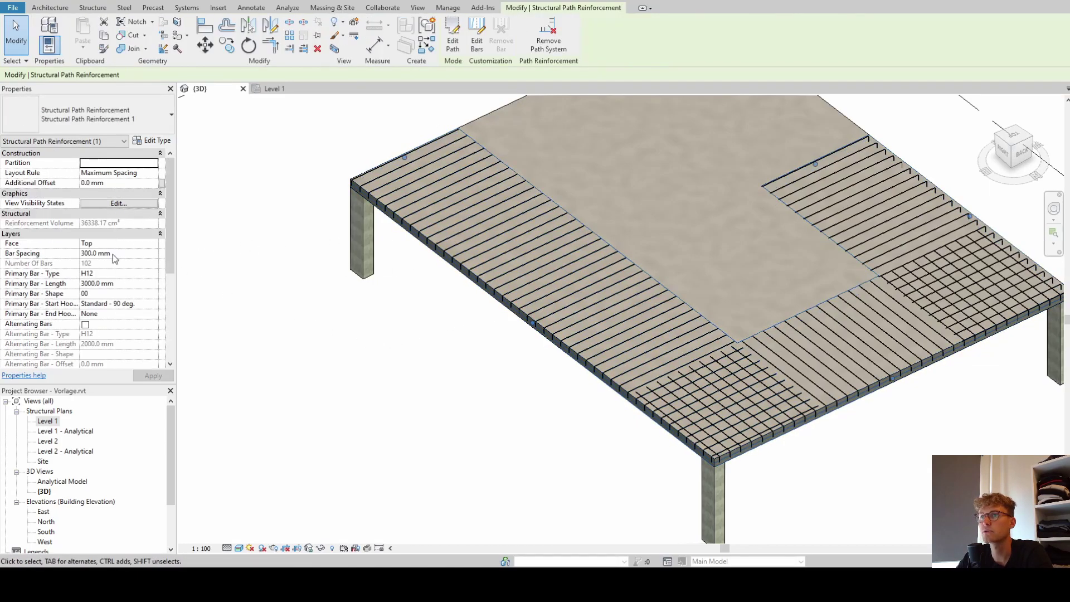
pyautogui.click(154, 177)
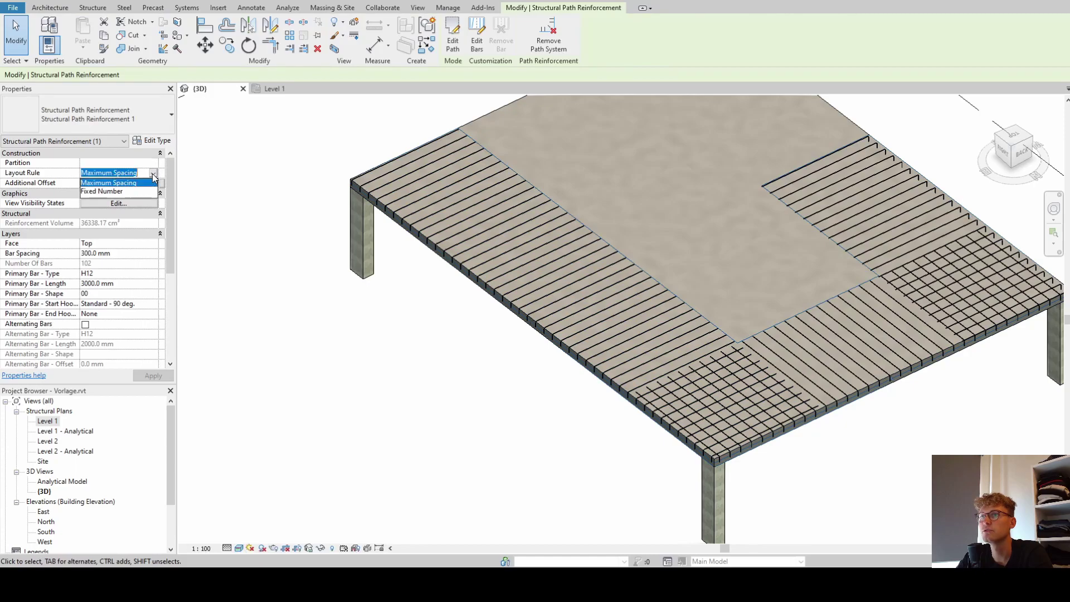
pyautogui.click(112, 191)
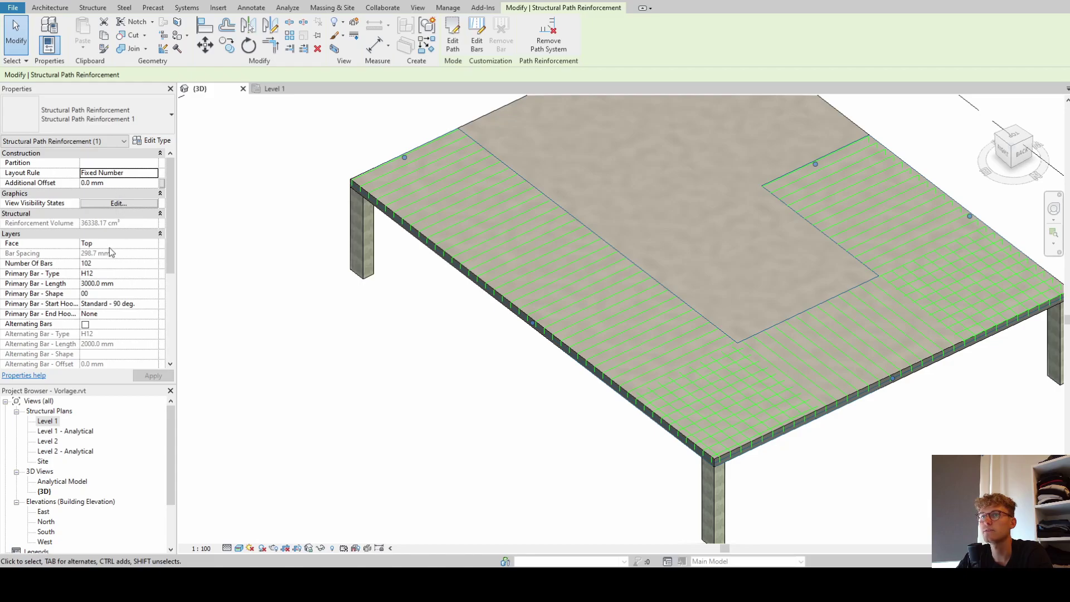
pyautogui.click(104, 262)
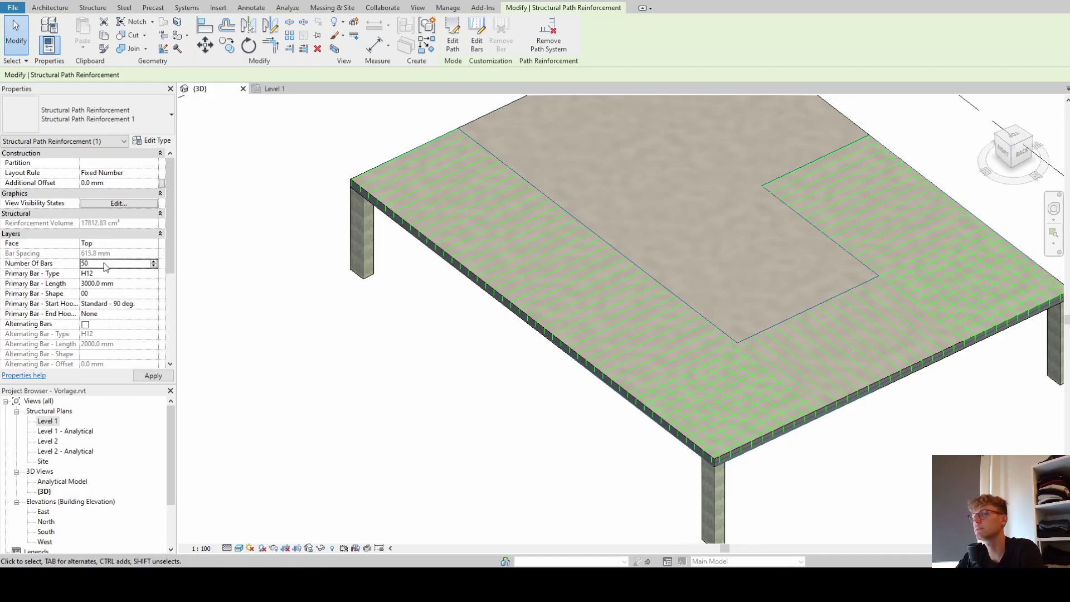
pyautogui.write('50')
pyautogui.press('Return')
pyautogui.press('Escape')
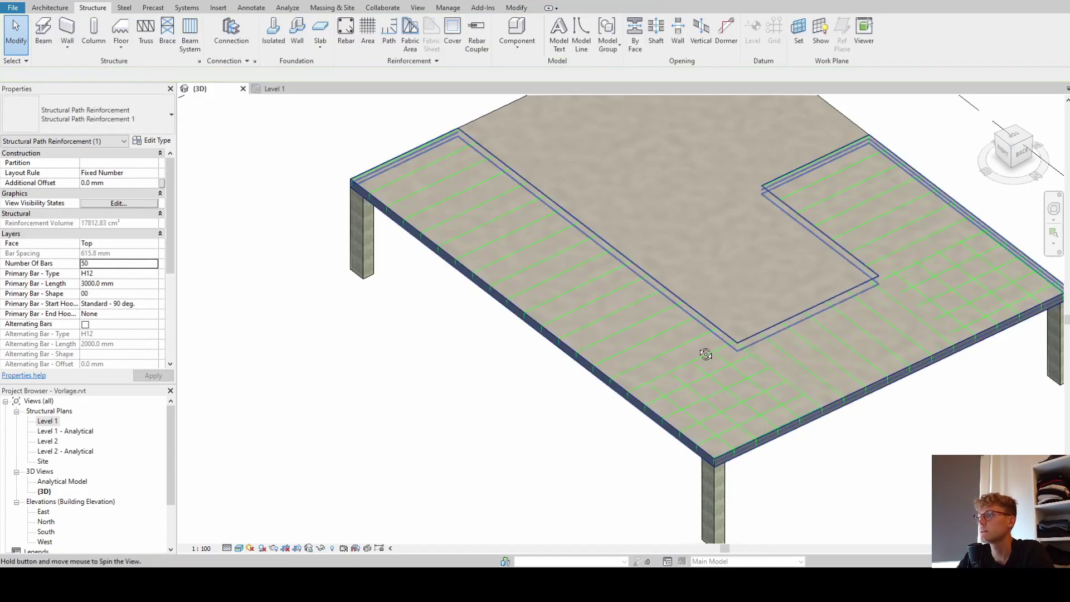
# Inspect the new 50-bar layout, then reselect the path reinforcement.
pyautogui.keyDown('shift'); pyautogui.moveTo(660, 295); pyautogui.dragTo(578, 421, button='middle'); pyautogui.keyUp('shift')
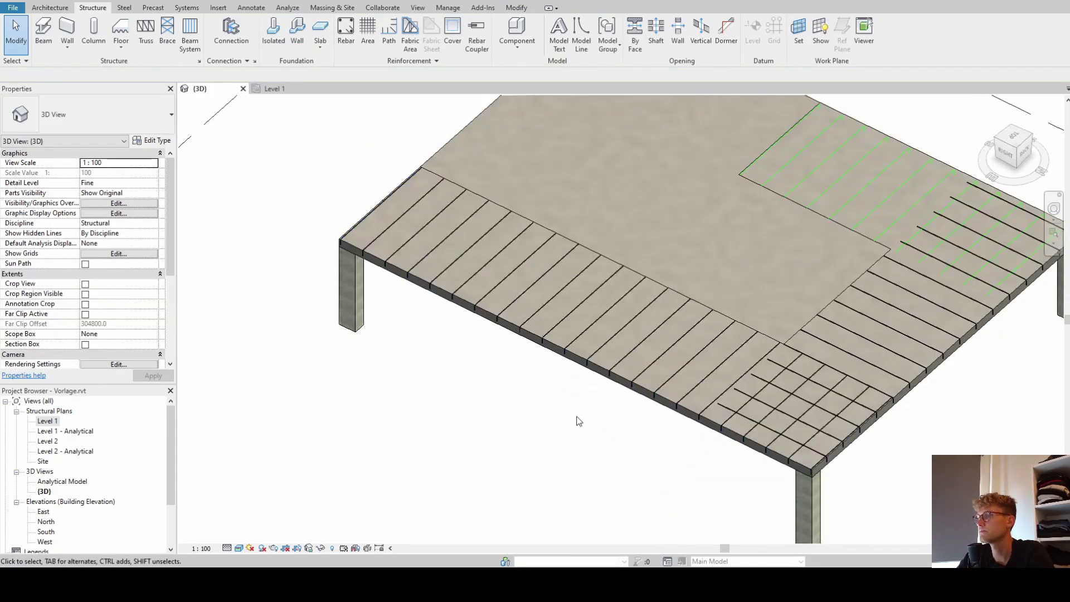
pyautogui.scroll(-2, 817, 217)
pyautogui.click(848, 195)
pyautogui.scroll(-4, 551, 313)
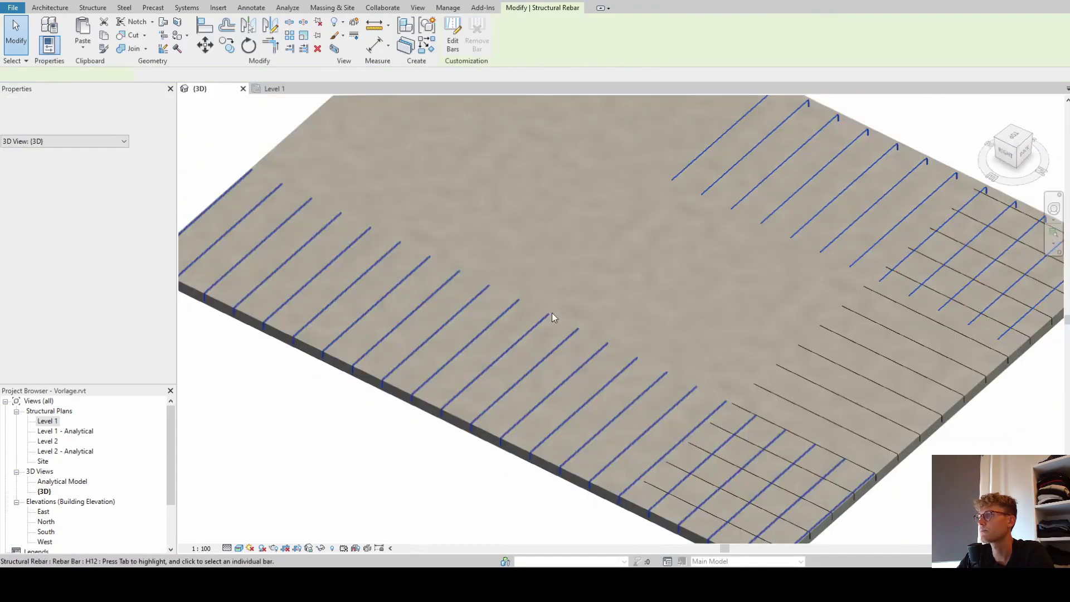
pyautogui.click(446, 408)
pyautogui.click(464, 266)
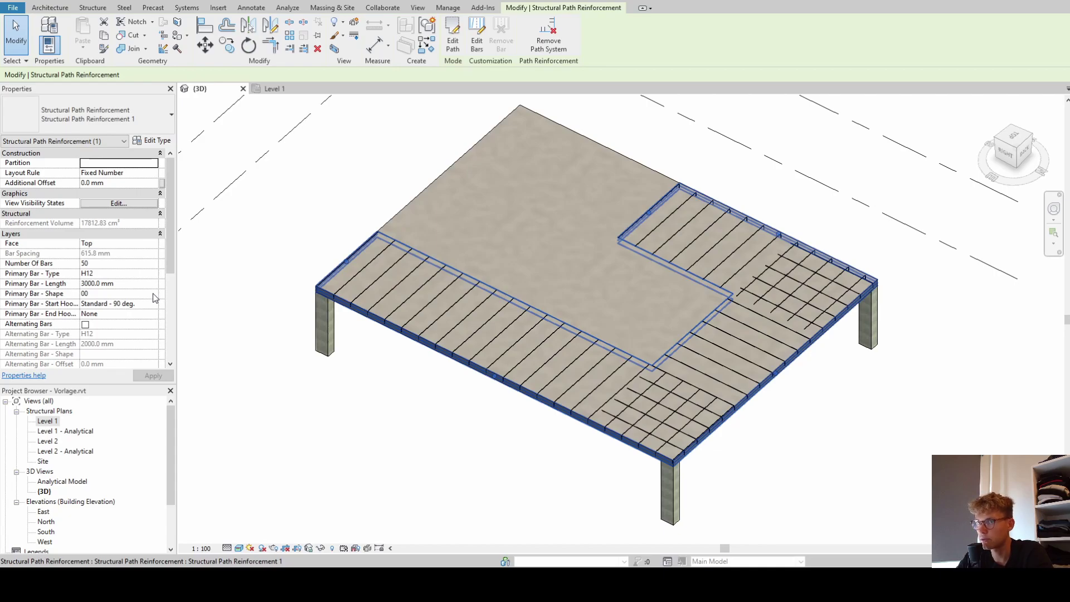
# Change Primary Bar - Shape to shape 21.
pyautogui.click(153, 293)
pyautogui.click(95, 329)
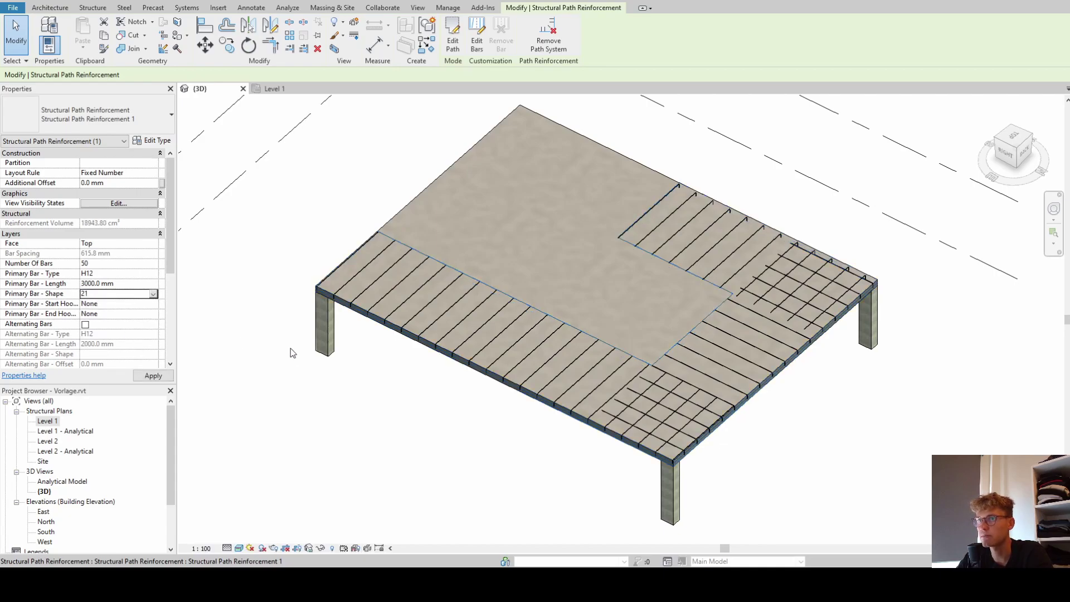
pyautogui.click(446, 418)
# Inspect individual reshaped bars, then reselect the whole path reinforcement.
pyautogui.click(532, 322)
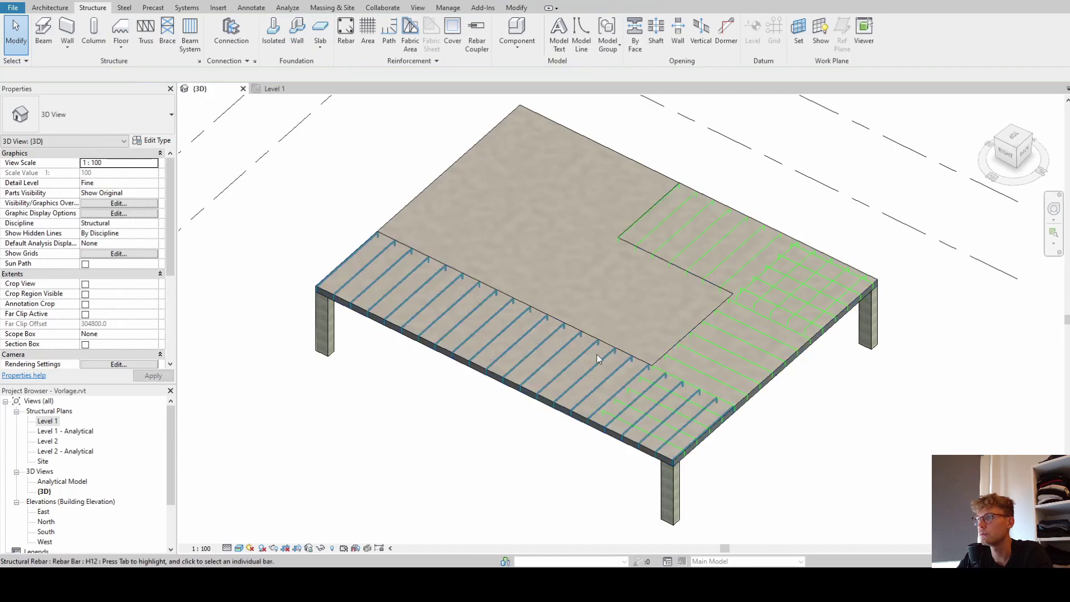
pyautogui.scroll(6, 597, 379)
pyautogui.scroll(-3, 518, 306)
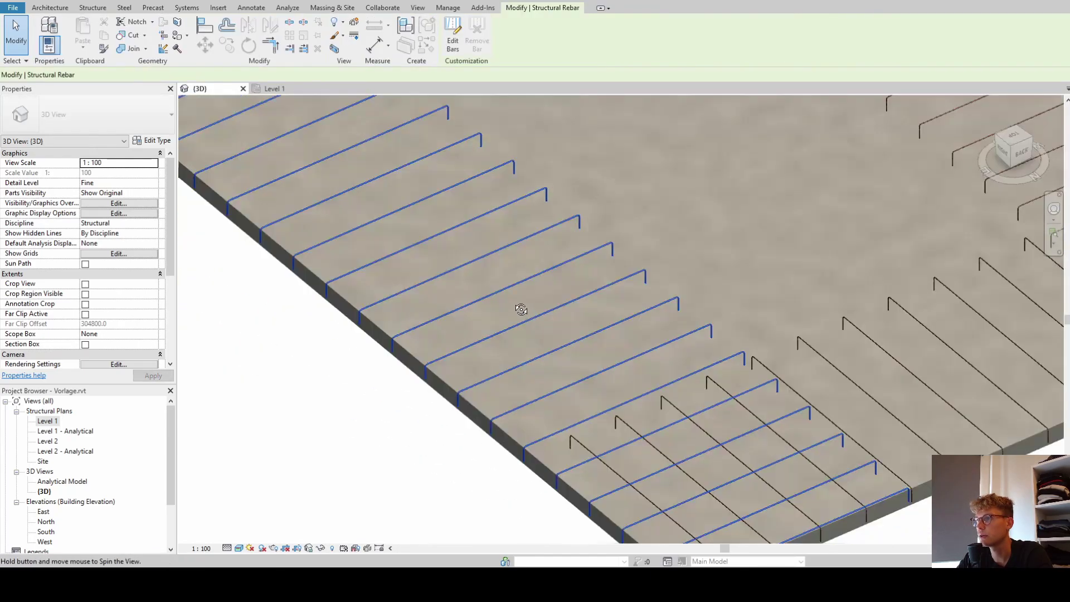
pyautogui.keyDown('shift'); pyautogui.moveTo(518, 306); pyautogui.dragTo(442, 287, button='middle'); pyautogui.keyUp('shift')
pyautogui.scroll(4, 424, 267)
pyautogui.click(417, 258)
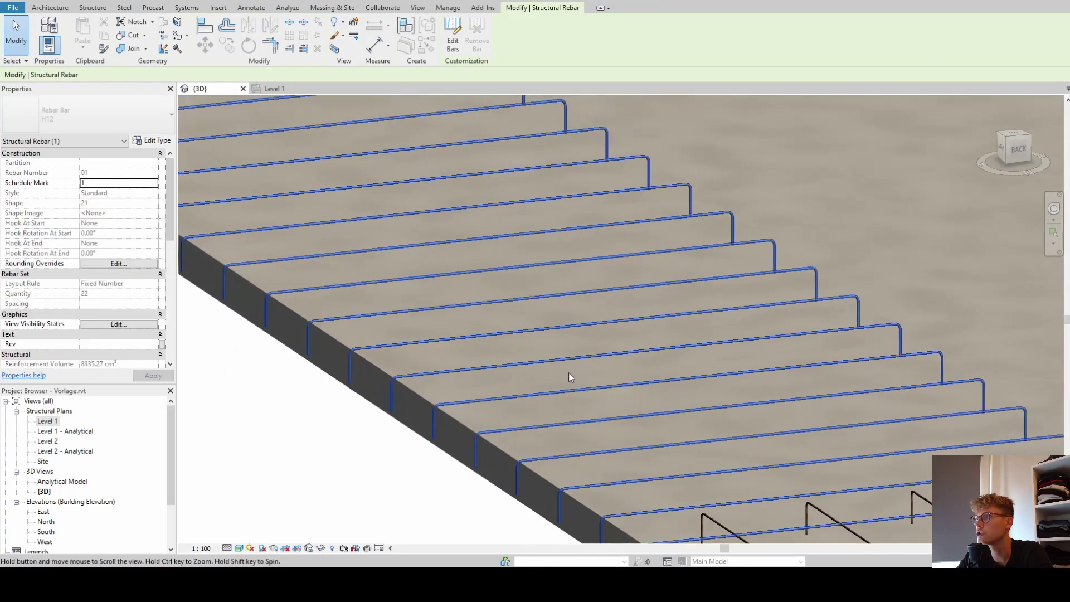
pyautogui.scroll(-4, 569, 372)
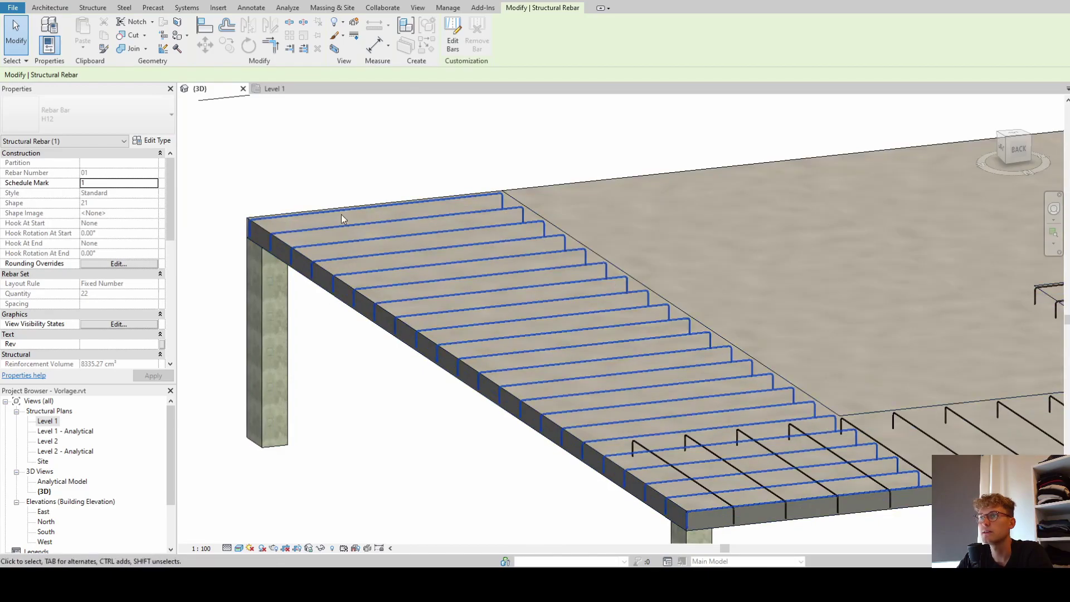
pyautogui.click(553, 222)
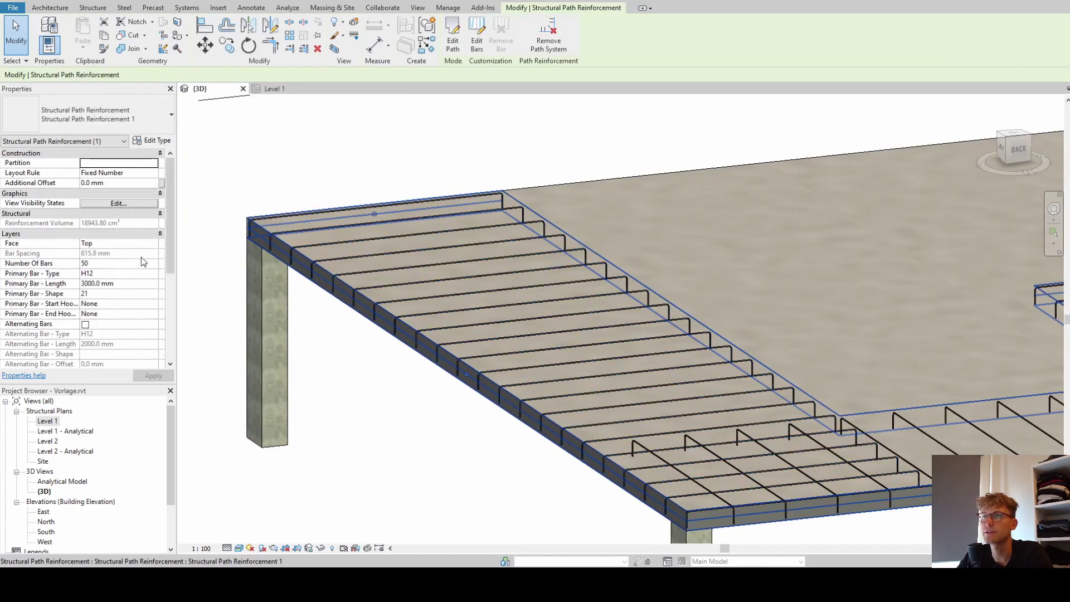
# Change the primary bar shape of the path reinforcement to shape 41.
pyautogui.click(155, 294)
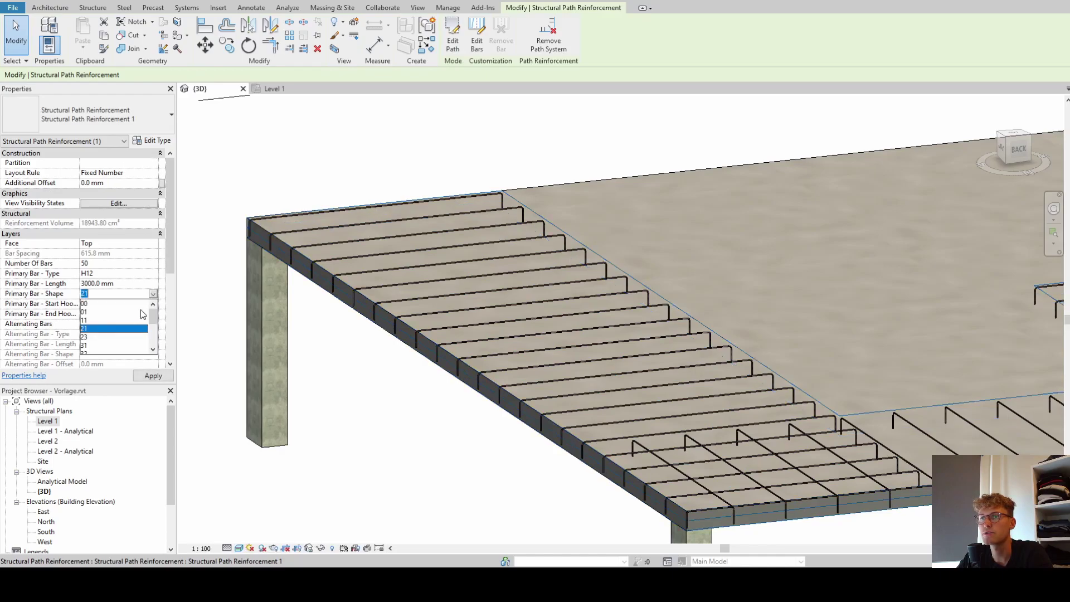
pyautogui.scroll(-1, 111, 330)
pyautogui.click(112, 330)
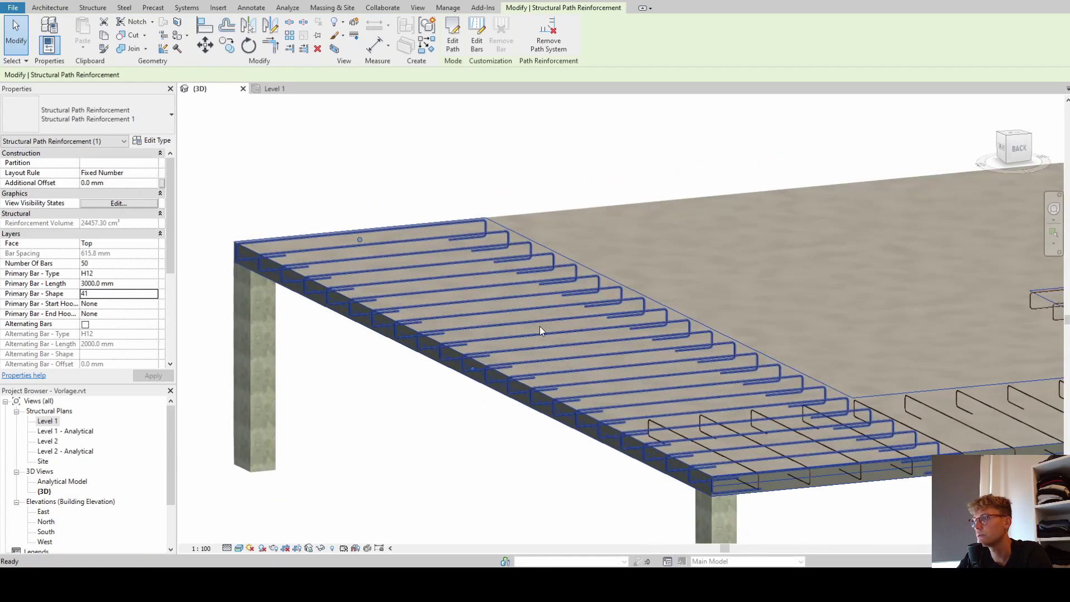
pyautogui.scroll(4, 629, 443)
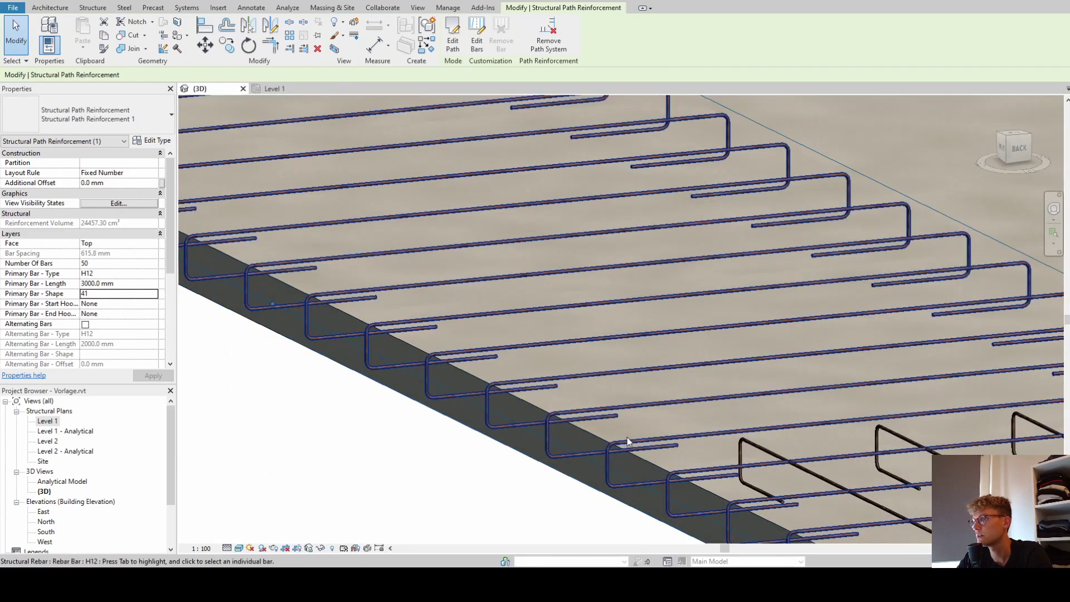
# Select the path reinforcement and switch the 3D view to the TOP ViewCube orientation.
pyautogui.click(627, 442)
pyautogui.keyDown('shift'); pyautogui.moveTo(738, 418); pyautogui.dragTo(537, 316, button='middle'); pyautogui.keyUp('shift')
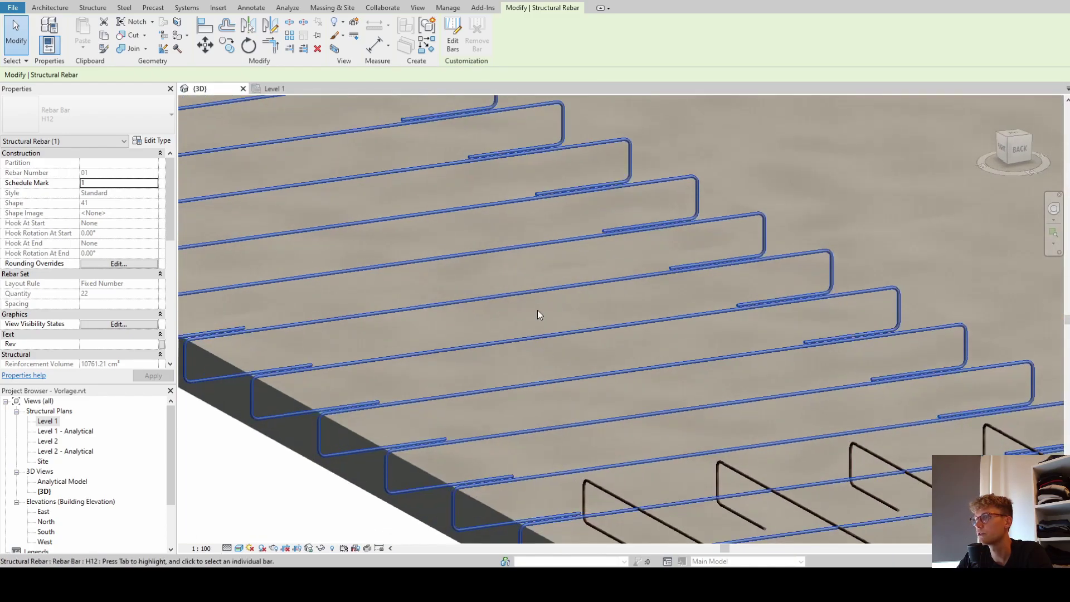
pyautogui.scroll(-8, 707, 292)
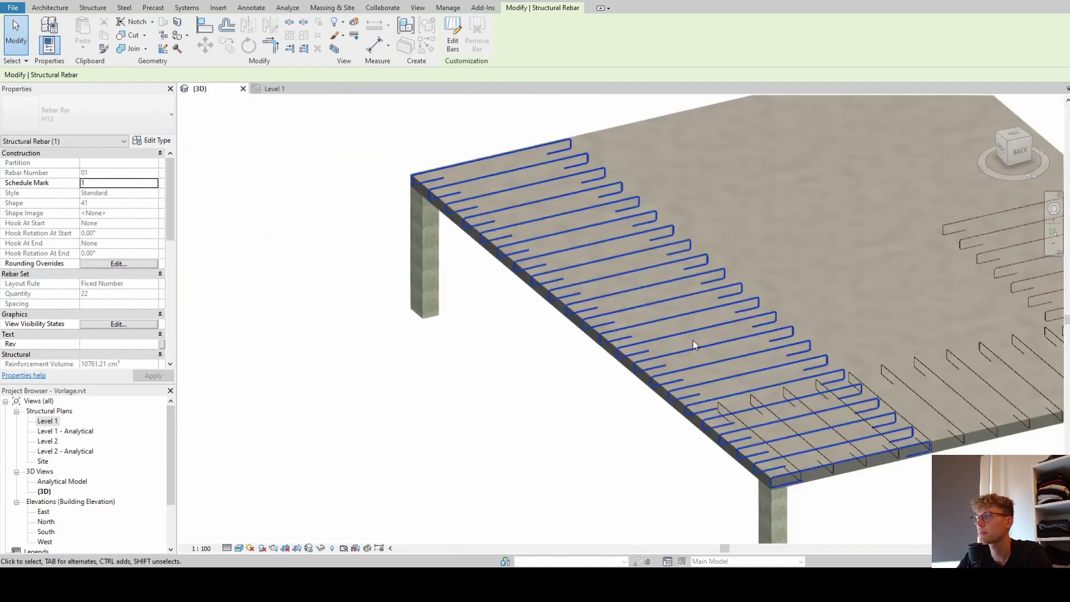
pyautogui.click(466, 342)
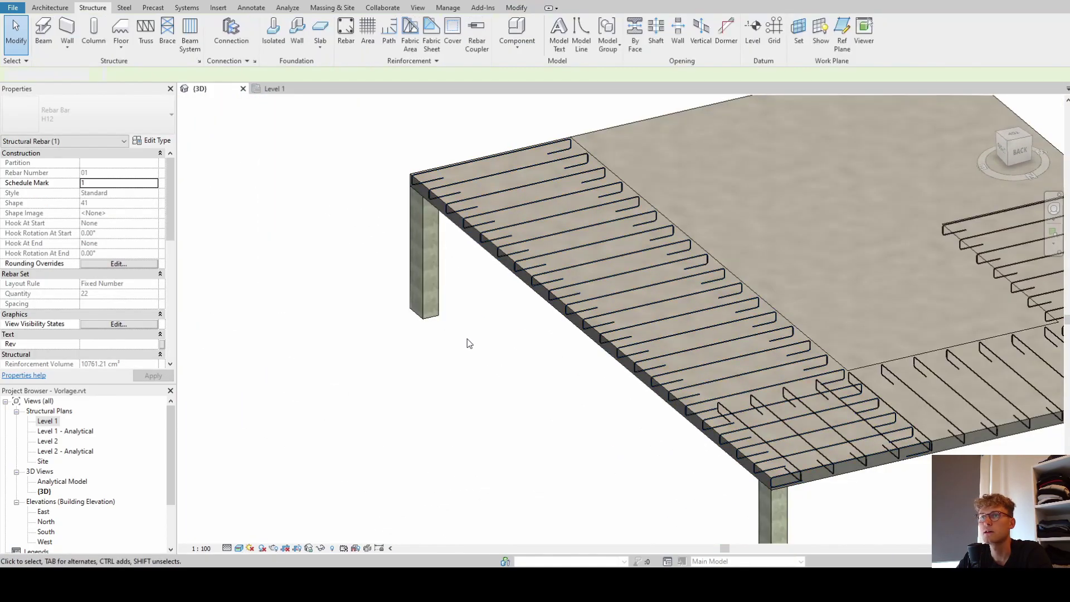
pyautogui.click(670, 220)
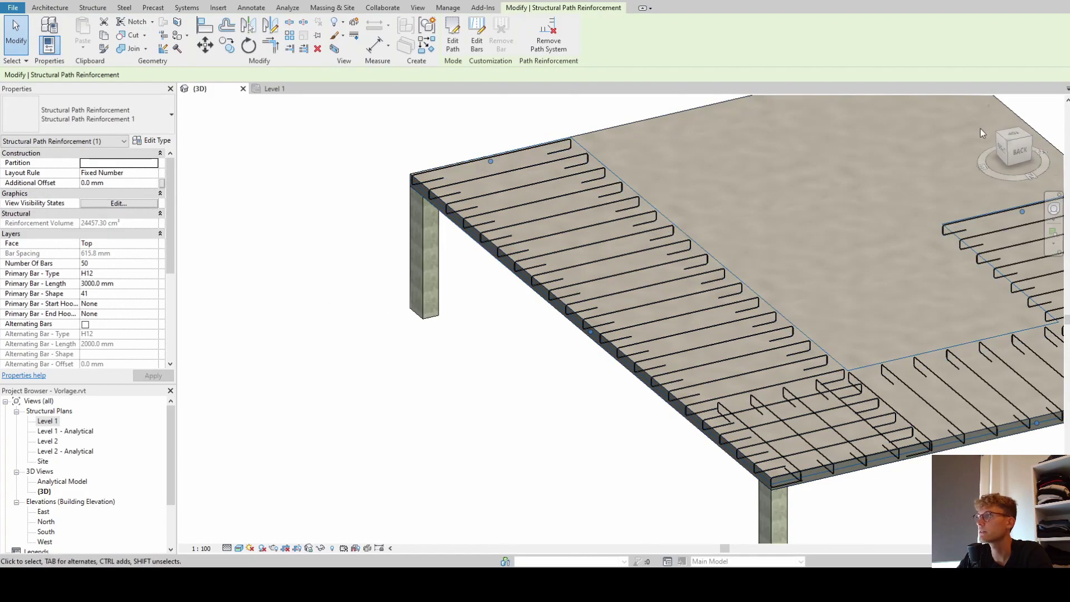
pyautogui.click(1018, 139)
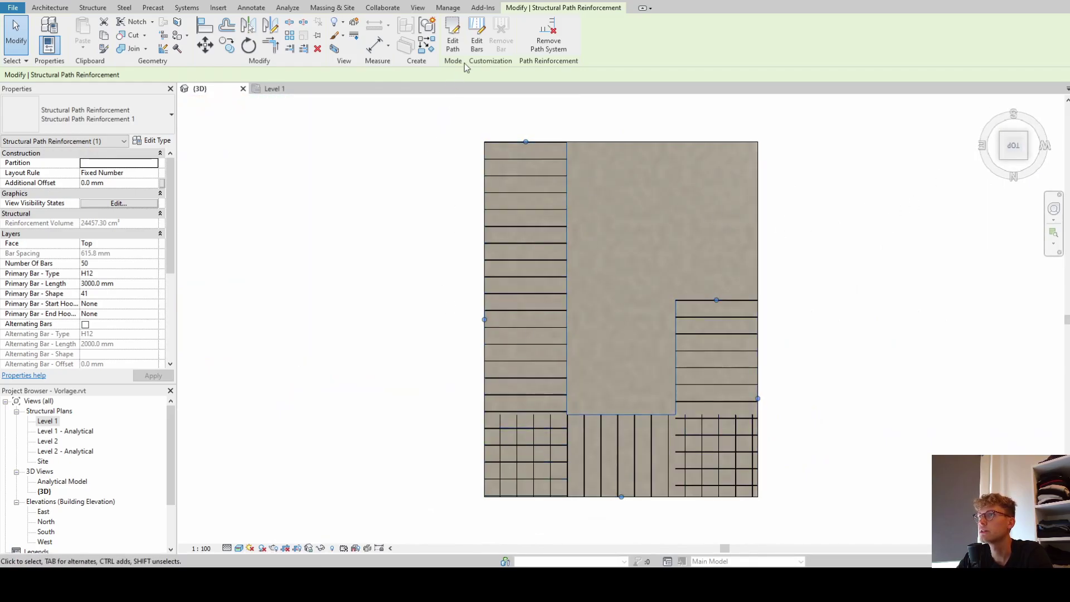
# Drag bar 12 of the H12 left-strip set upward to a new position, then finish editing.
pyautogui.click(478, 45)
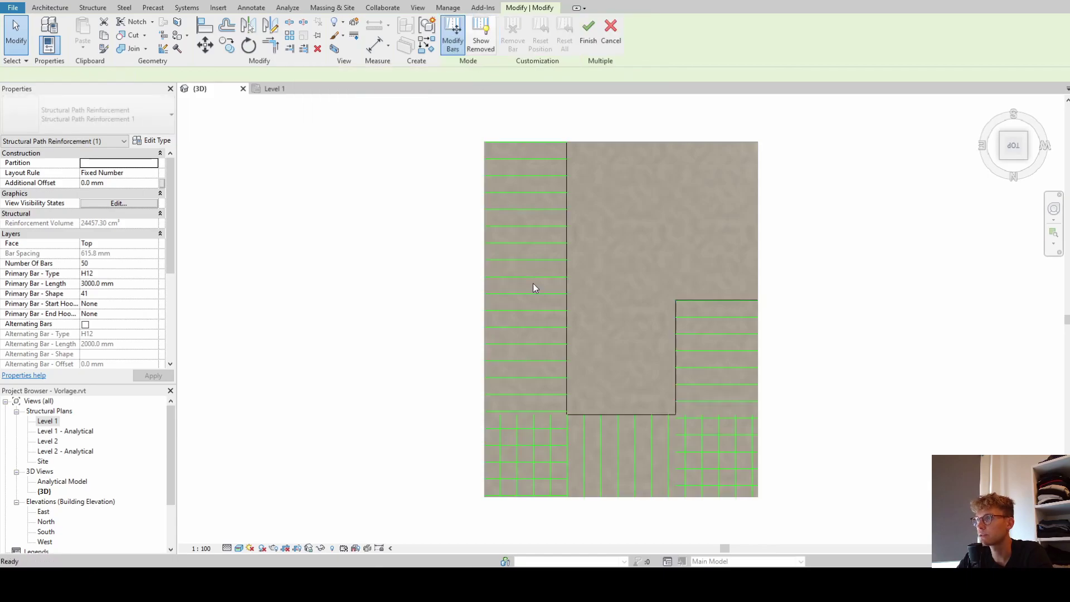
pyautogui.click(530, 310)
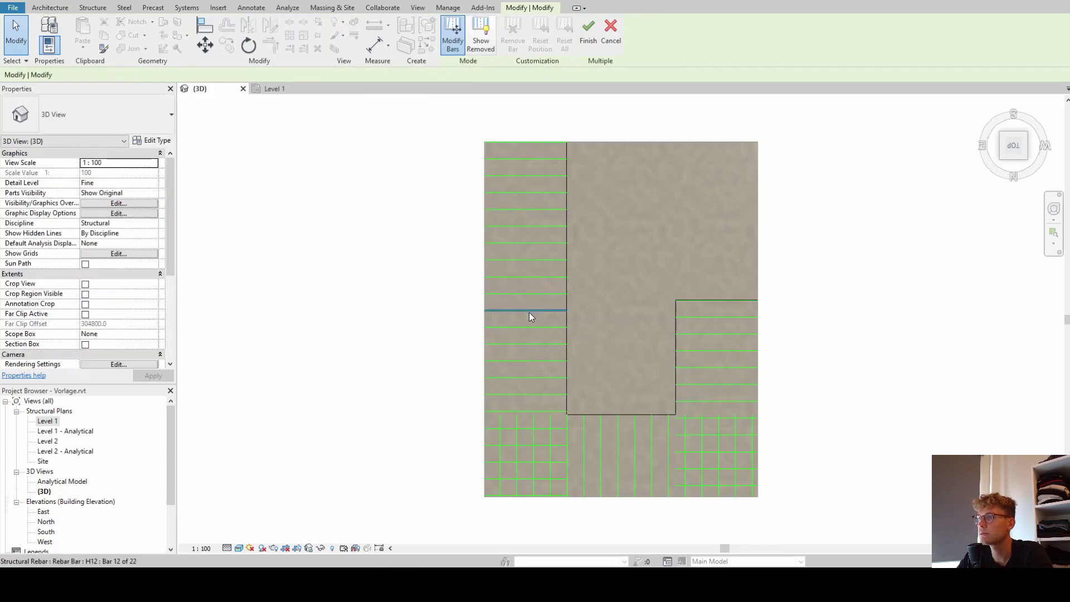
pyautogui.scroll(6, 520, 310)
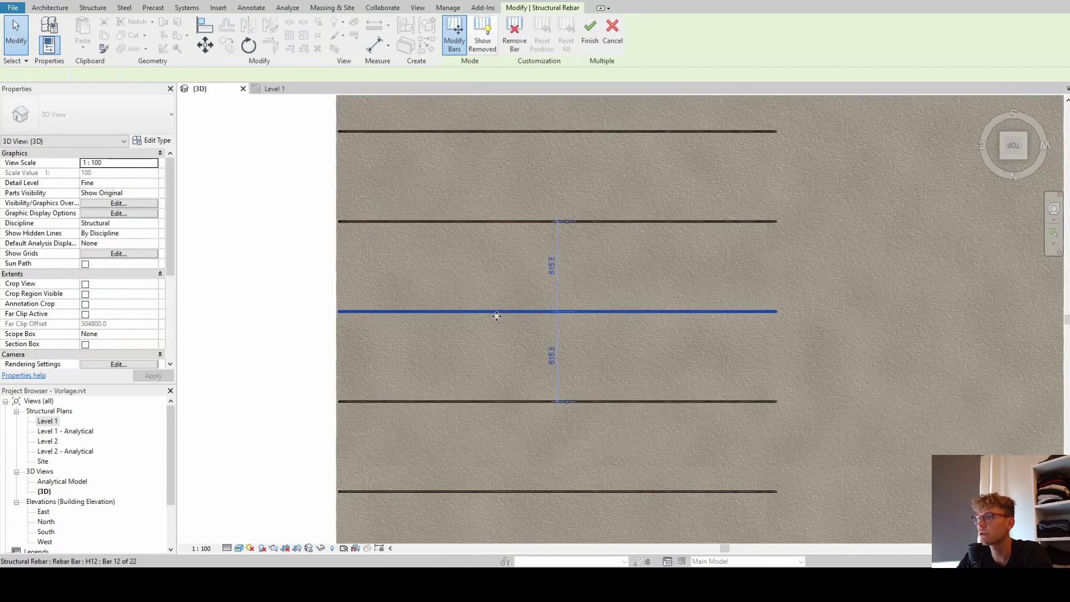
pyautogui.moveTo(495, 314); pyautogui.dragTo(521, 266)
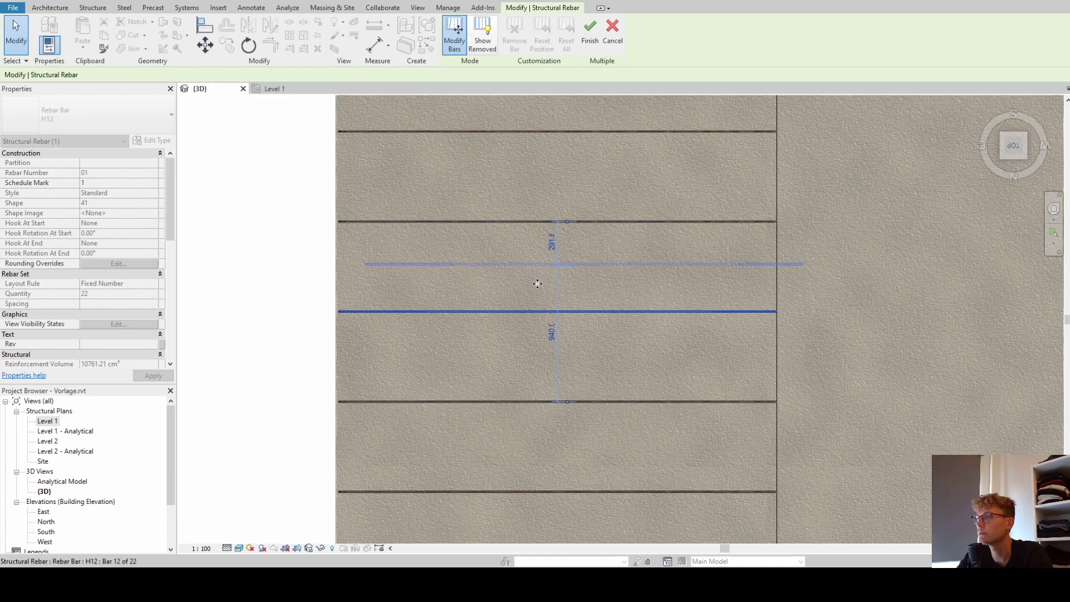
pyautogui.click(590, 33)
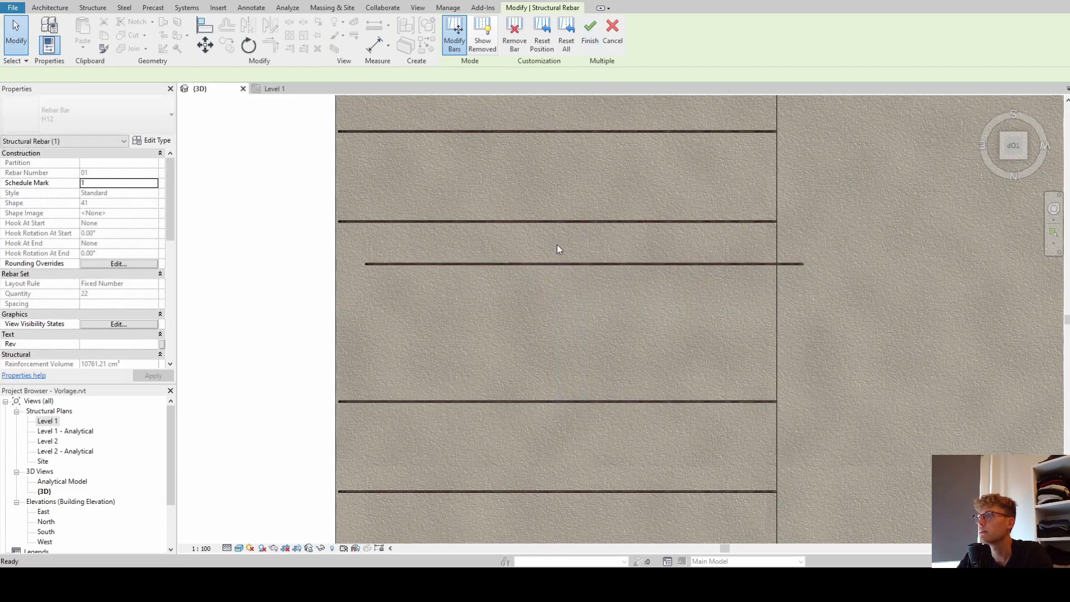
pyautogui.keyDown('shift'); pyautogui.moveTo(613, 271); pyautogui.dragTo(637, 223, button='middle'); pyautogui.keyUp('shift')
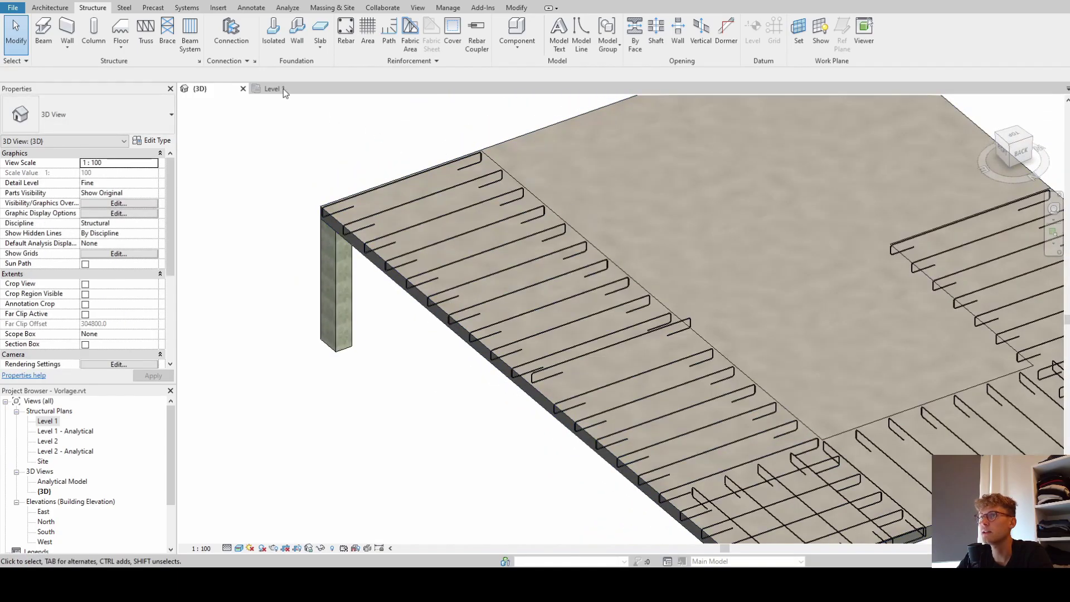
# Open the Level 1 plan and choose the aligned Multi-Rebar annotation.
pyautogui.click(278, 88)
pyautogui.scroll(5, 419, 199)
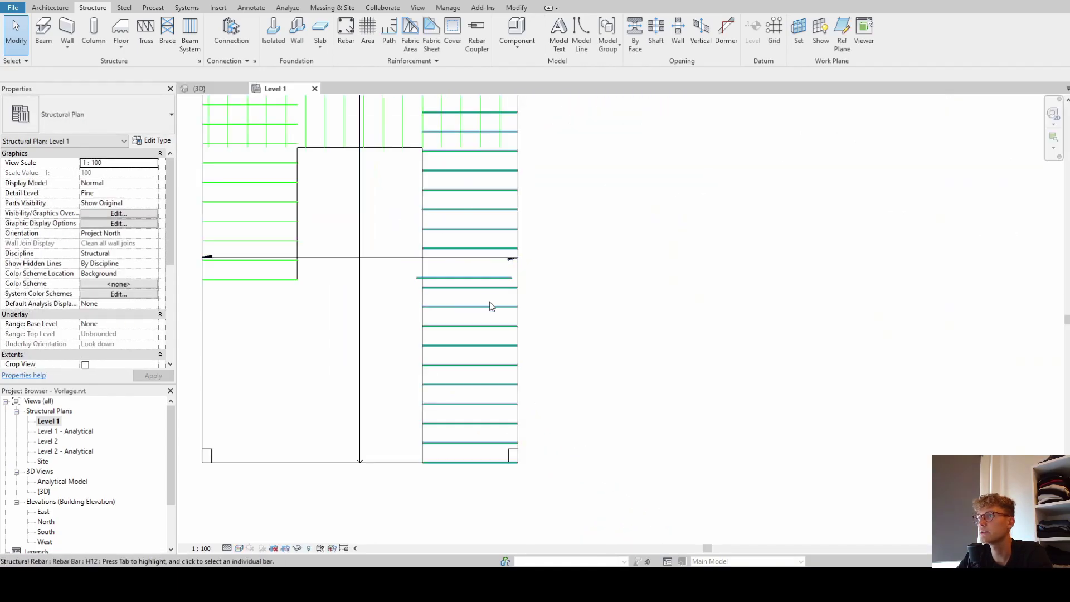
pyautogui.click(251, 7)
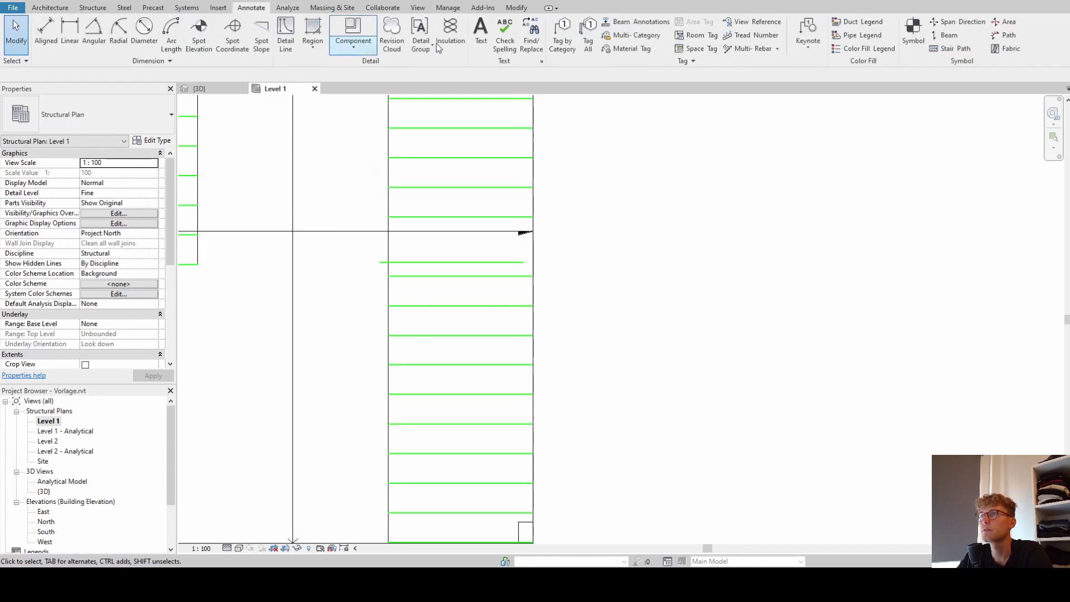
pyautogui.click(766, 48)
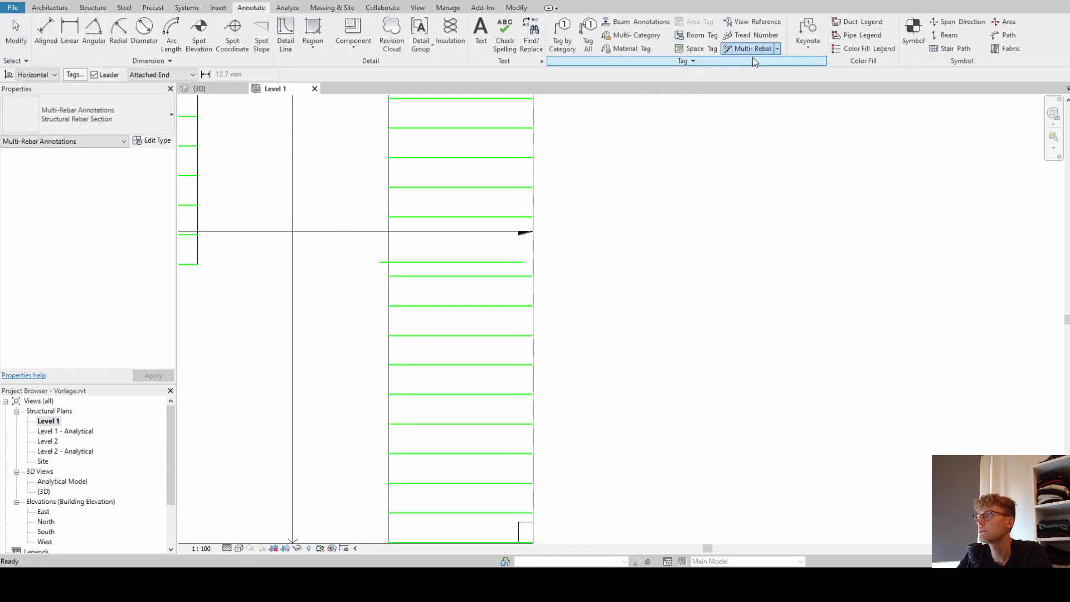
pyautogui.click(778, 49)
pyautogui.click(762, 67)
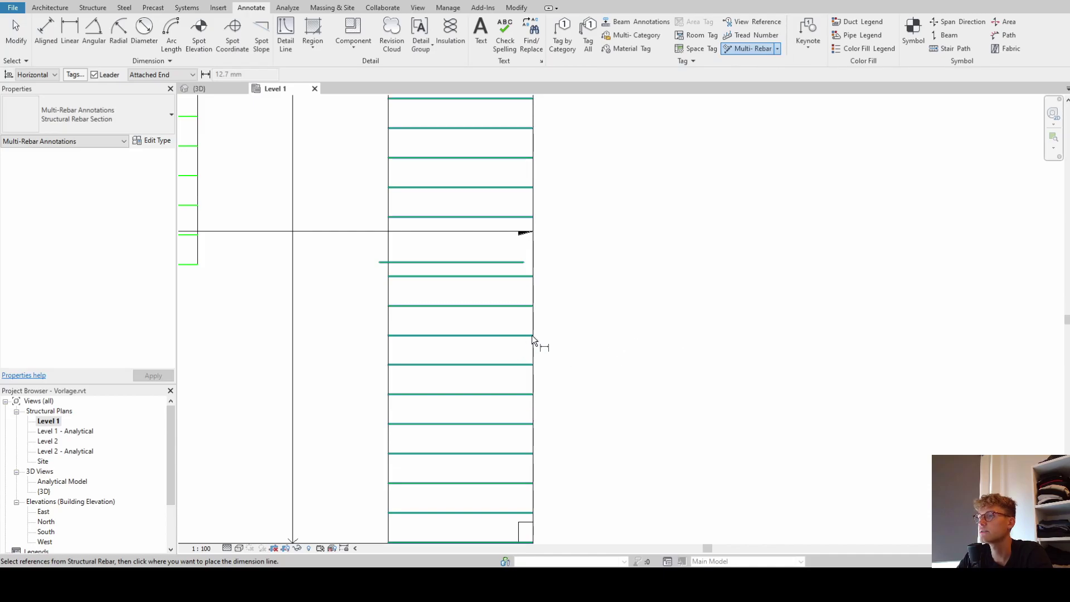
pyautogui.scroll(-5, 558, 340)
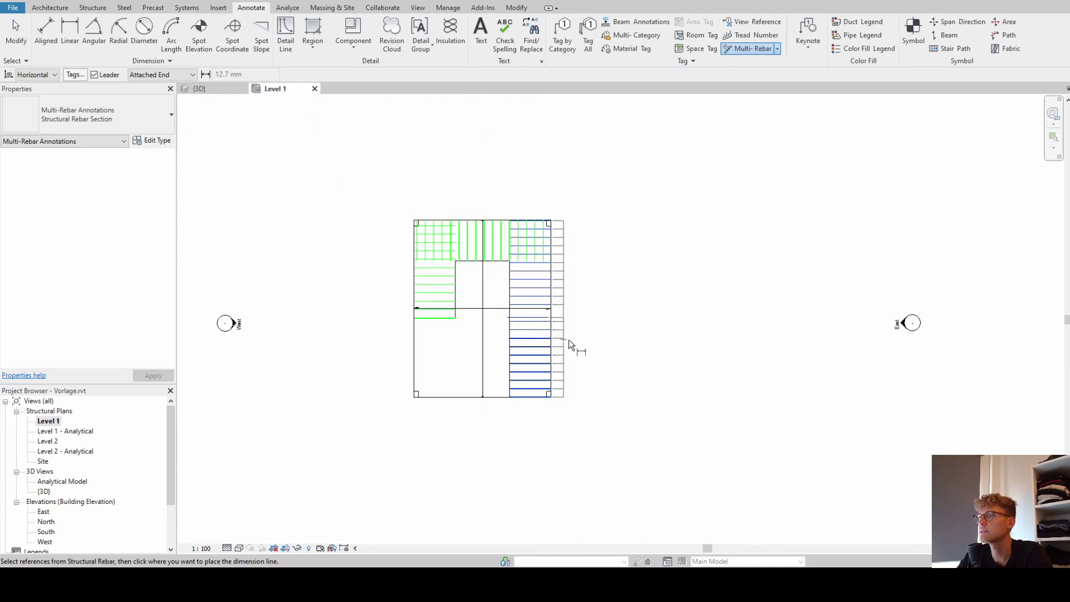
# Place a 22xH12 - 01 tag beside the bar set, then delete the element clicked afterwards.
pyautogui.click(565, 342)
pyautogui.scroll(3, 565, 341)
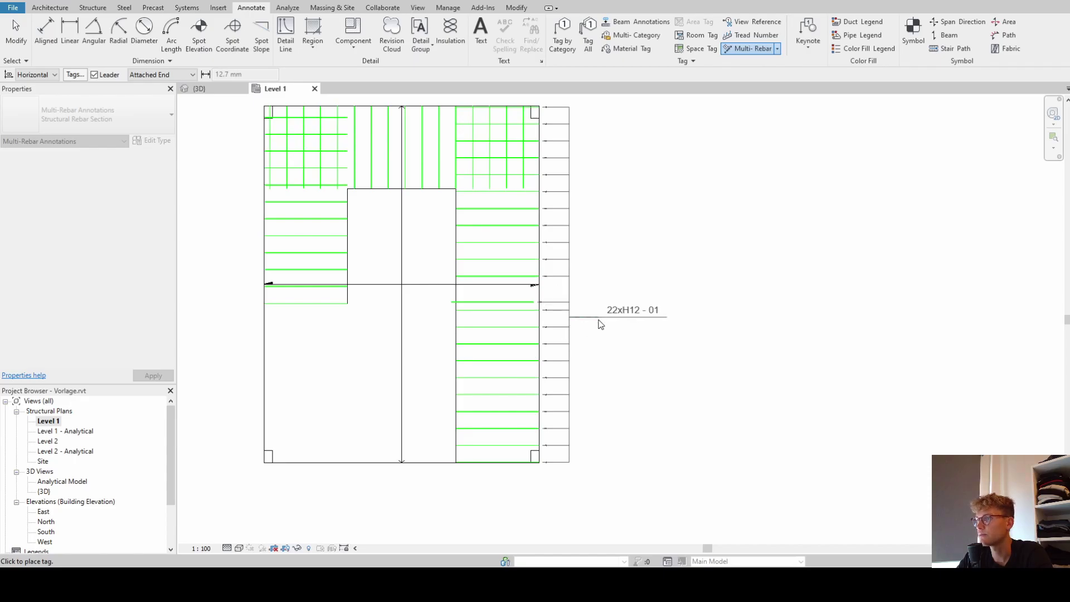
pyautogui.click(601, 324)
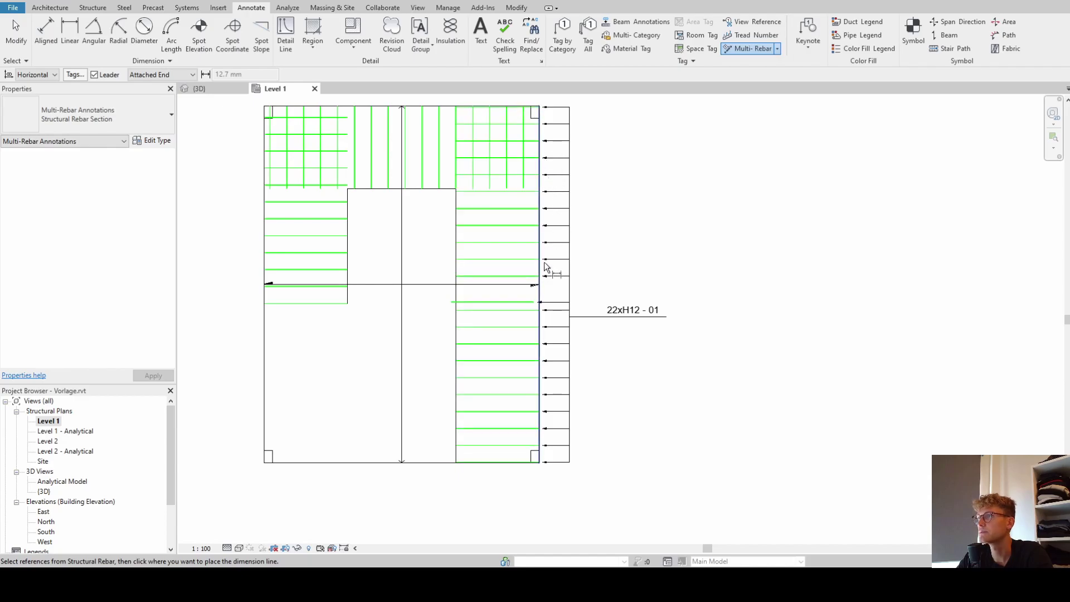
pyautogui.press('Escape')
pyautogui.press('Escape')
pyautogui.click(592, 322)
pyautogui.press('Delete')
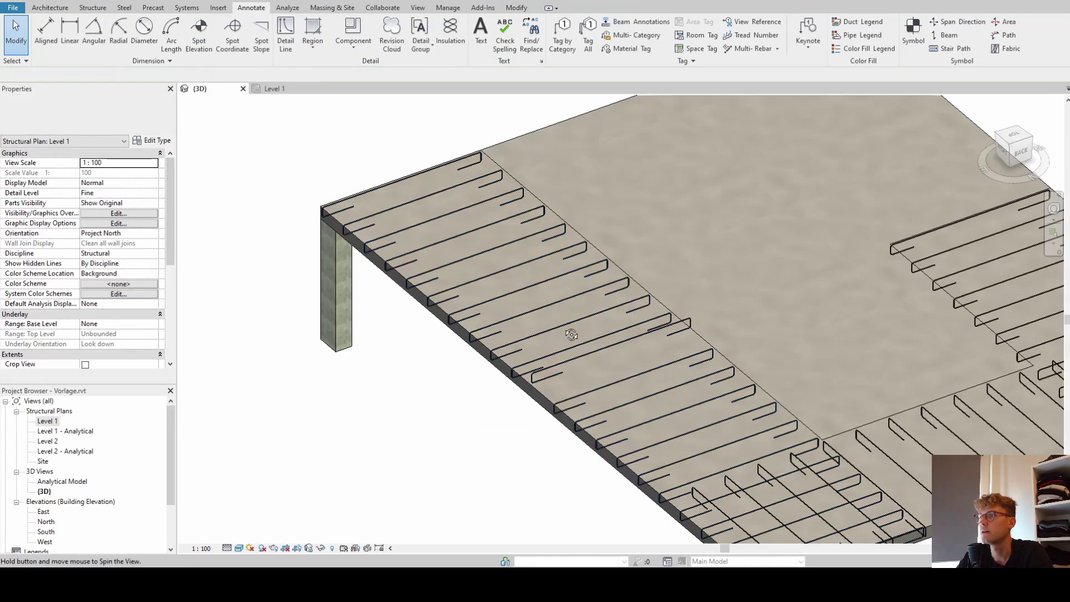
# Enable Alternating Bars on the path reinforcement, adding 2000 mm H12 bars between primaries.
pyautogui.scroll(-2, 530, 289)
pyautogui.scroll(3, 569, 297)
pyautogui.click(645, 297)
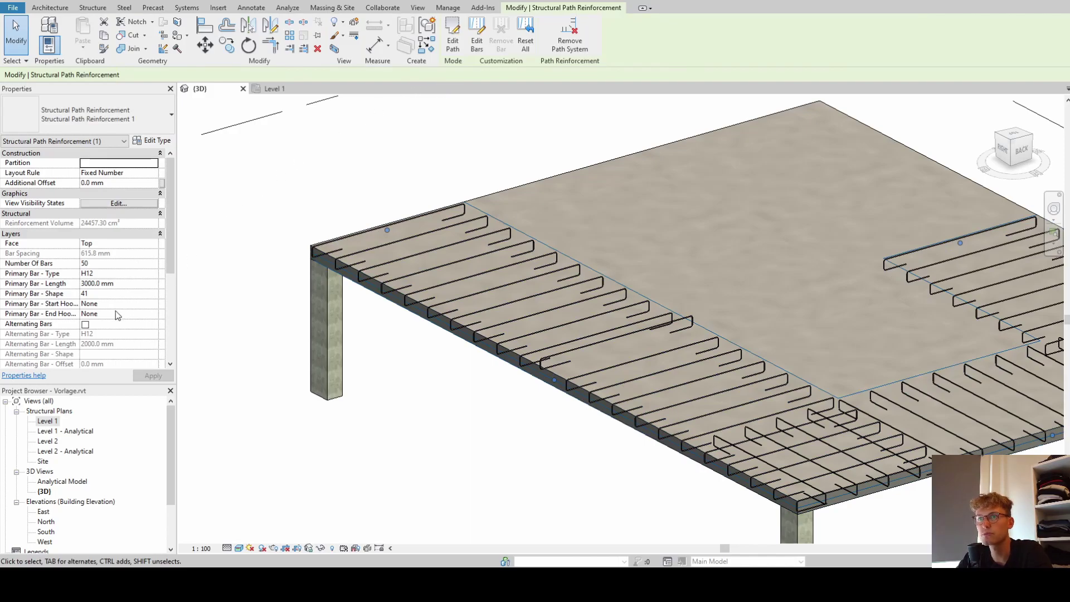
pyautogui.scroll(-3, 102, 313)
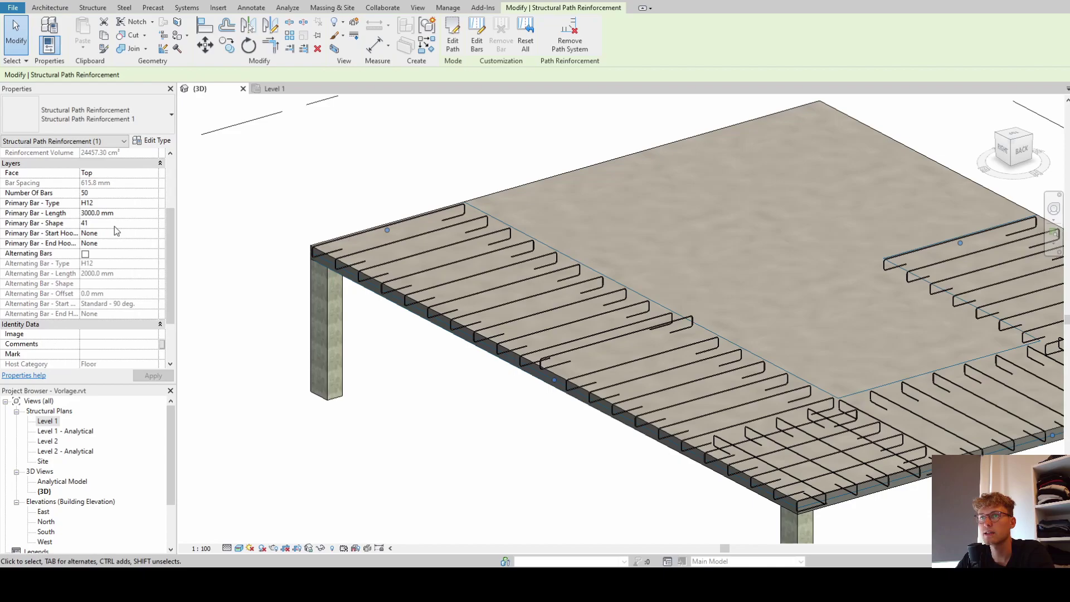
pyautogui.click(86, 255)
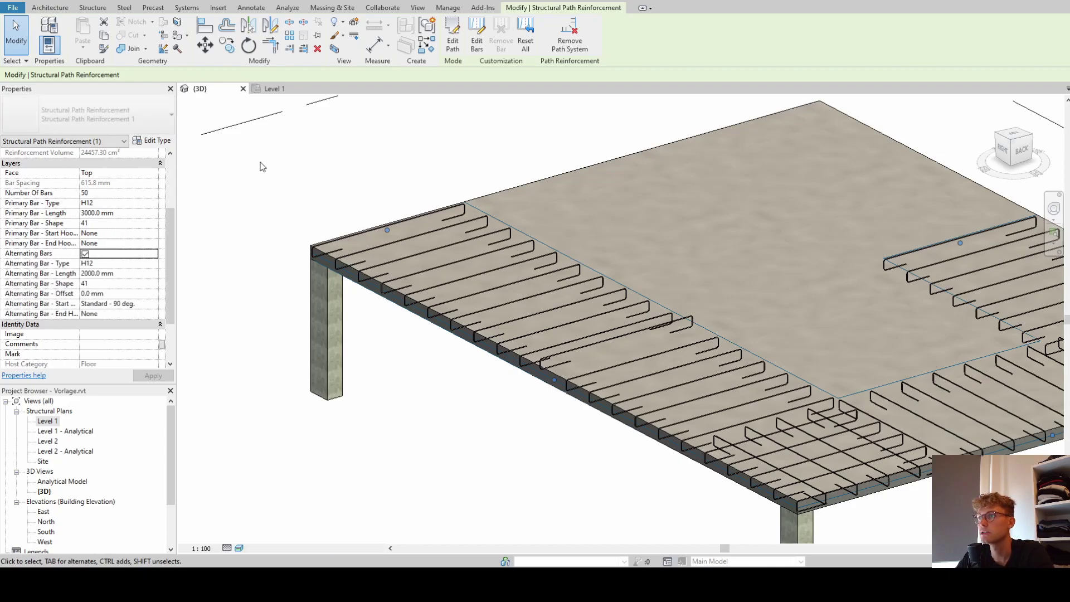
pyautogui.keyDown('shift'); pyautogui.moveTo(483, 268); pyautogui.dragTo(568, 322, button='middle'); pyautogui.keyUp('shift')
pyautogui.scroll(6, 569, 326)
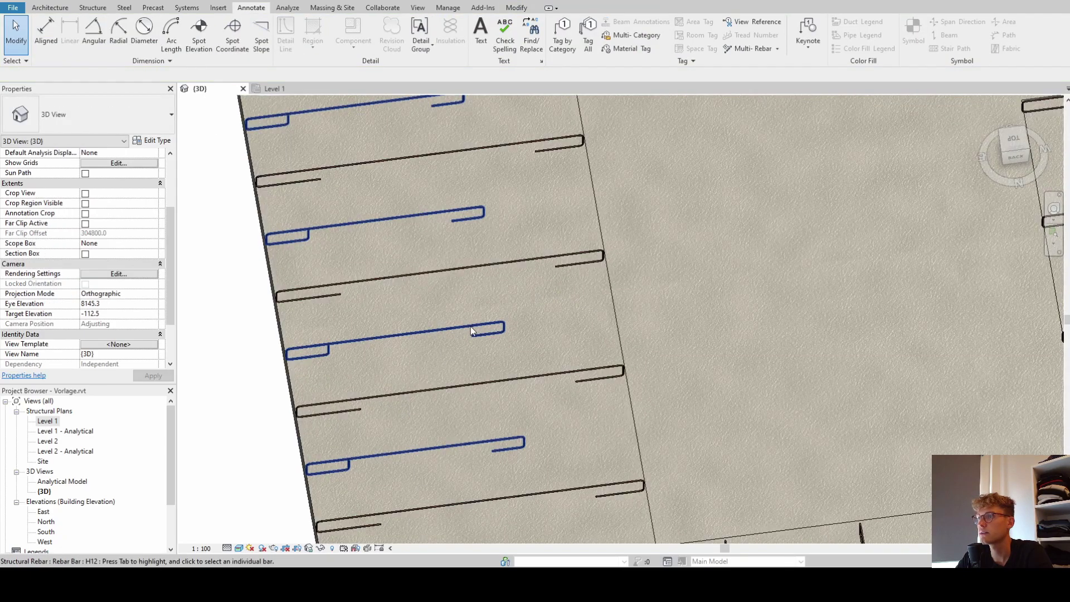
pyautogui.keyDown('shift'); pyautogui.moveTo(473, 322); pyautogui.dragTo(634, 255, button='middle'); pyautogui.keyUp('shift')
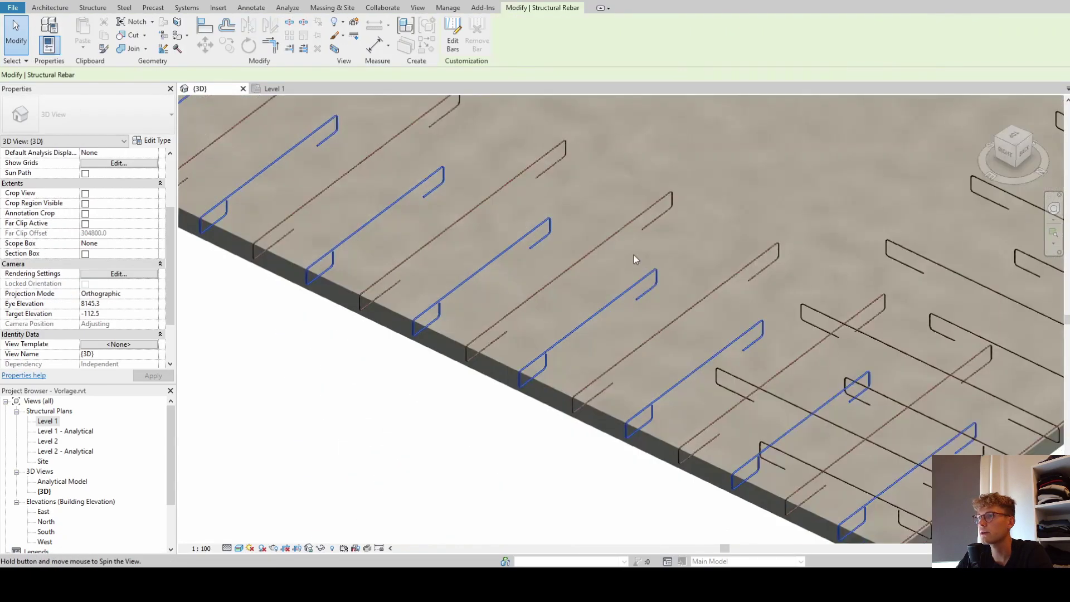